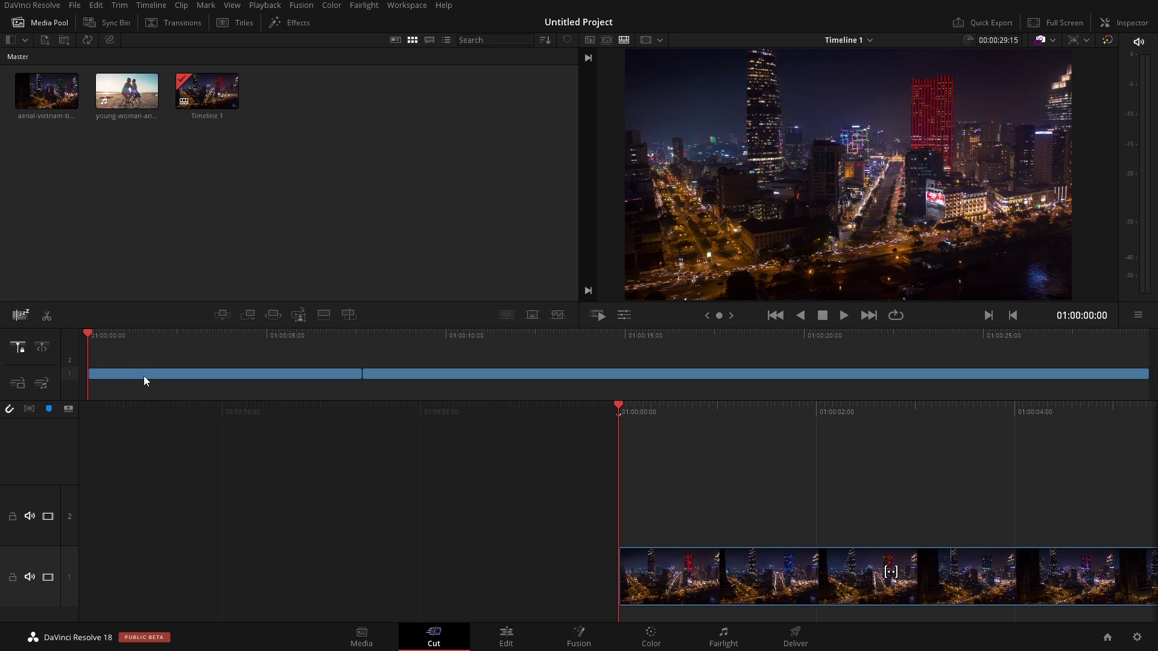
# Step: Look through the Edit and Fusion pages, then return to the Cut page
pyautogui.click(525, 643)
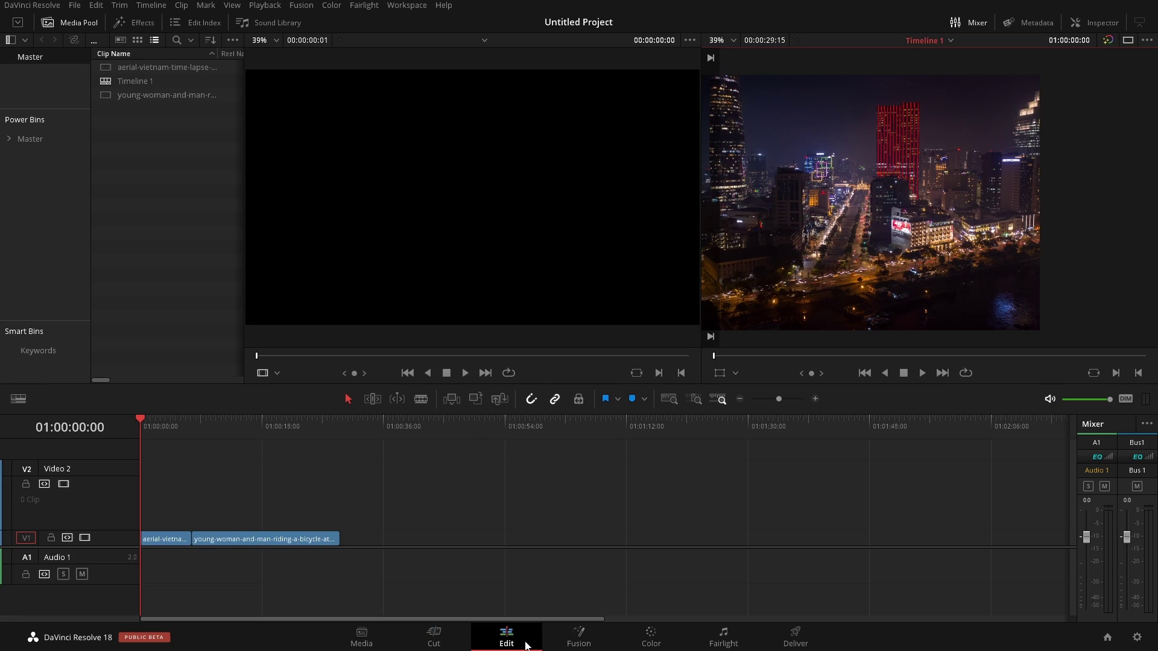
pyautogui.click(574, 643)
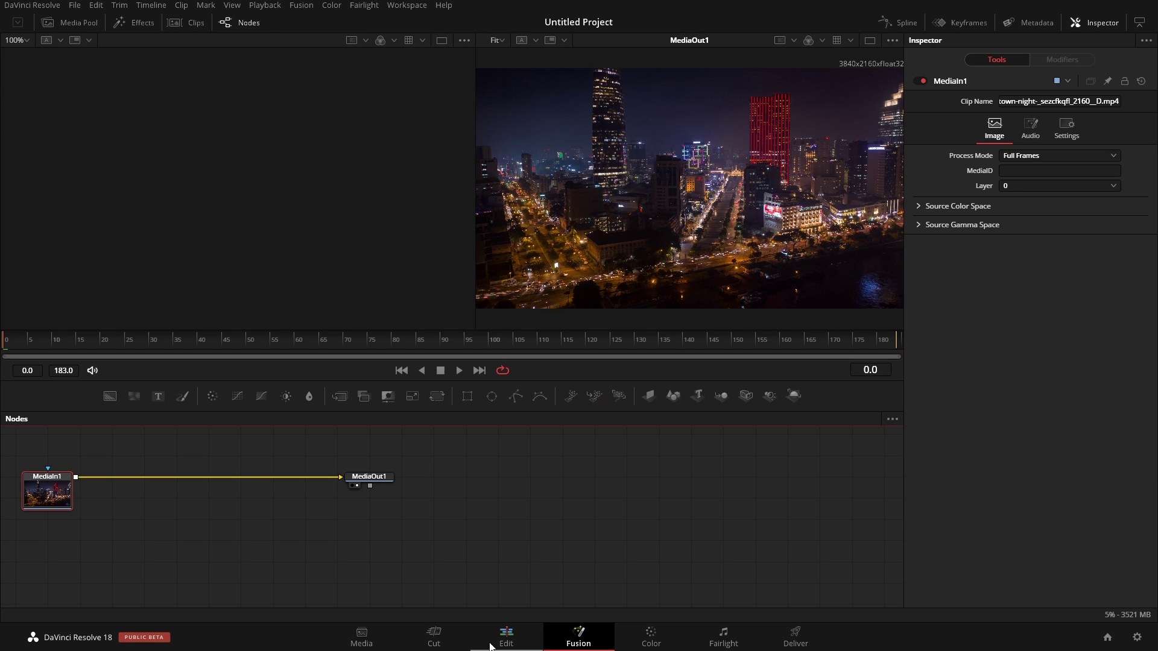
pyautogui.click(456, 645)
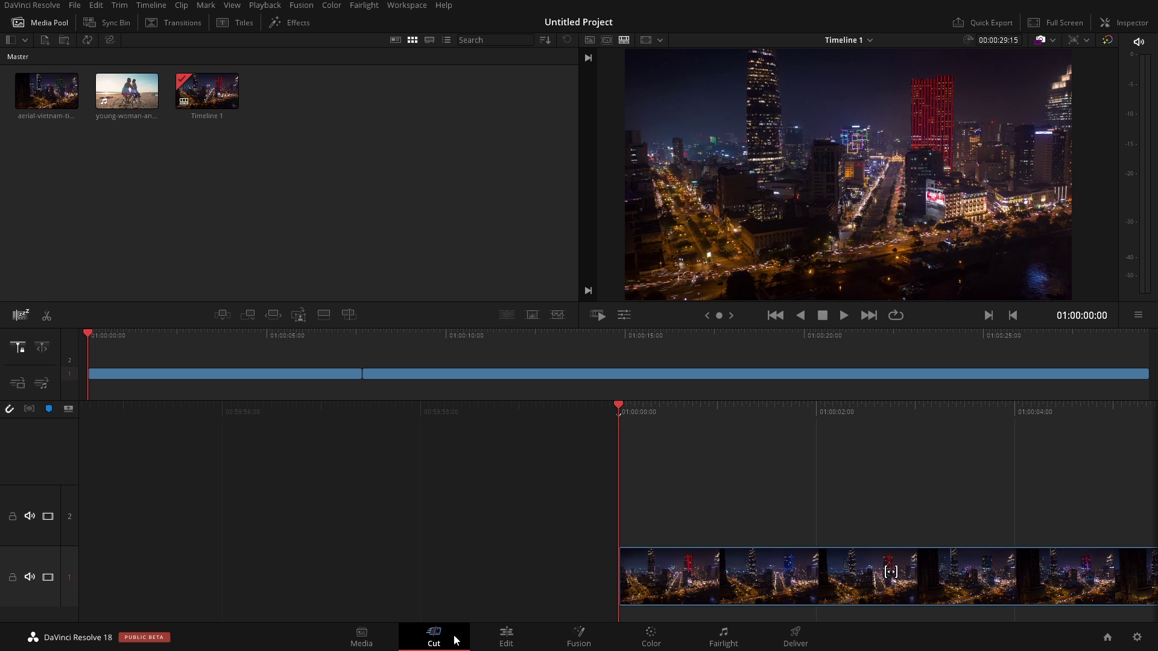
# Step: Add a basic Text title on track 2 above the night-city clip and preview it at 01:00:03:10
pyautogui.click(238, 23)
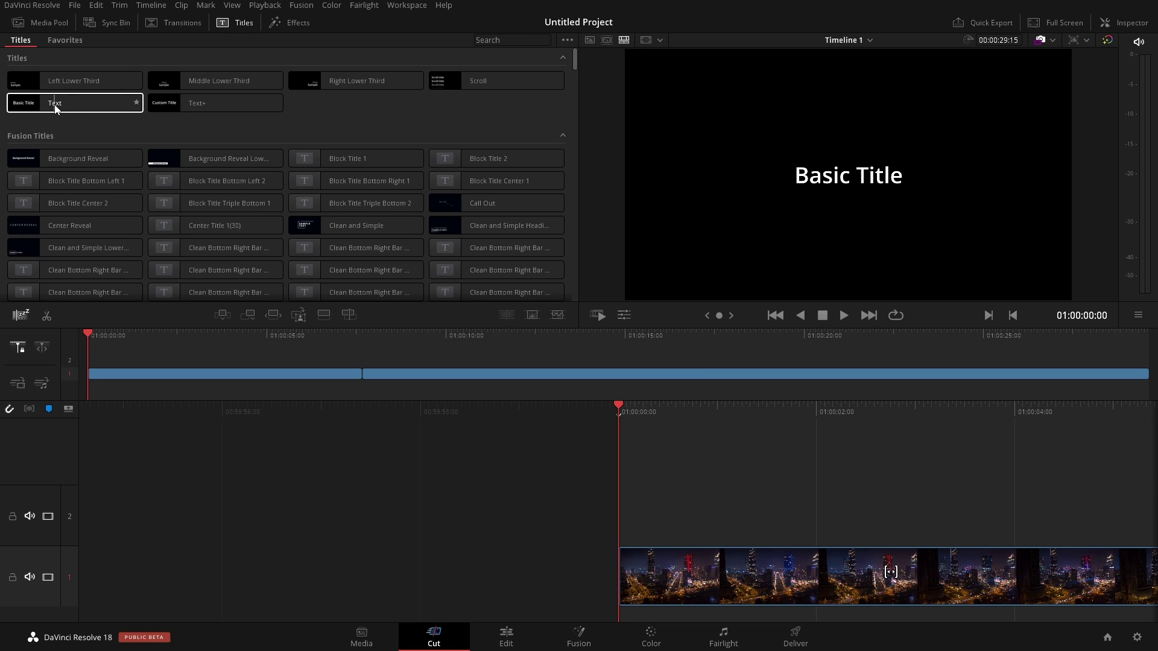
pyautogui.moveTo(54, 103); pyautogui.dragTo(760, 520)
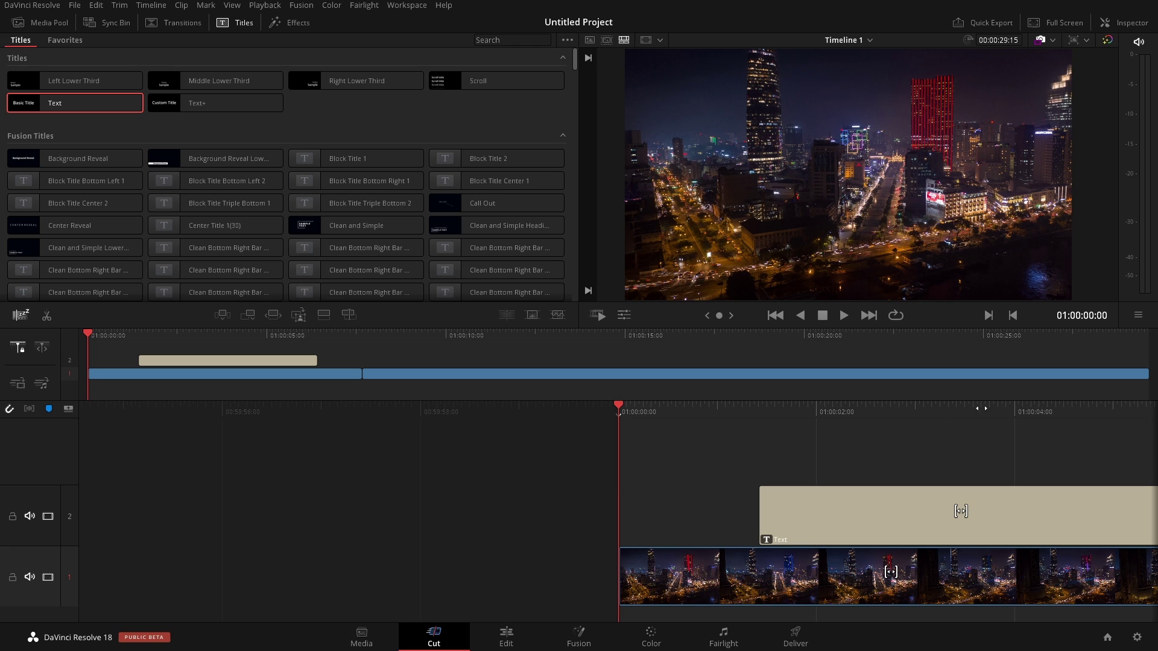
pyautogui.moveTo(1082, 432); pyautogui.dragTo(744, 433)
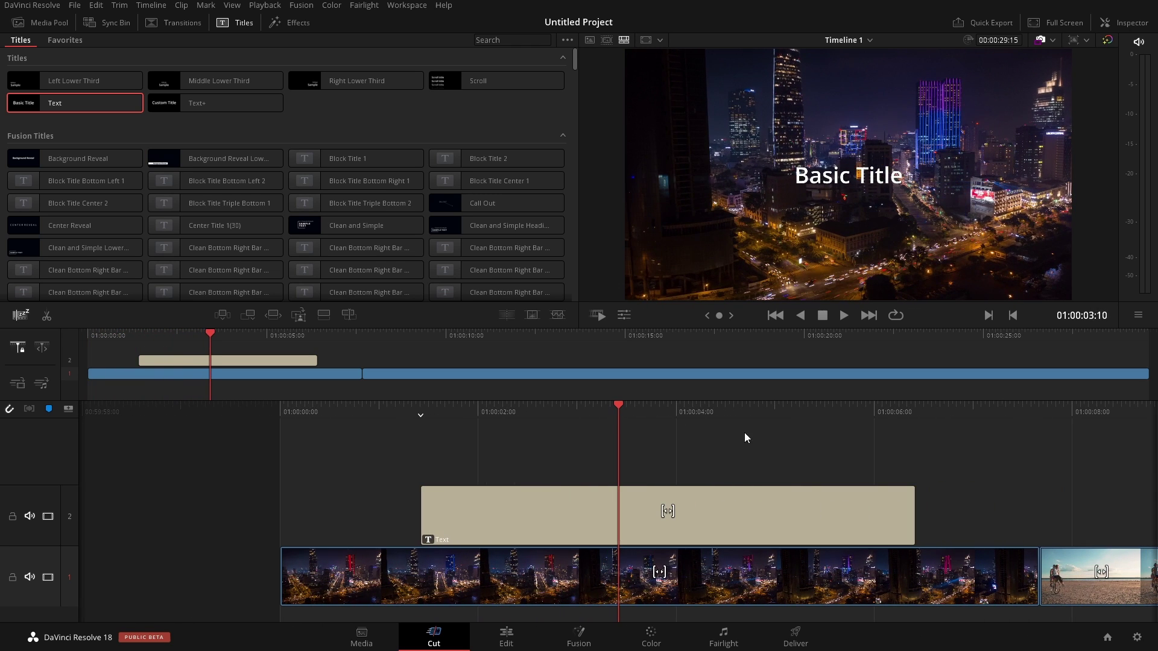
# Step: Lengthen the Text title clip by two seconds and slide it later in time
pyautogui.click(751, 513)
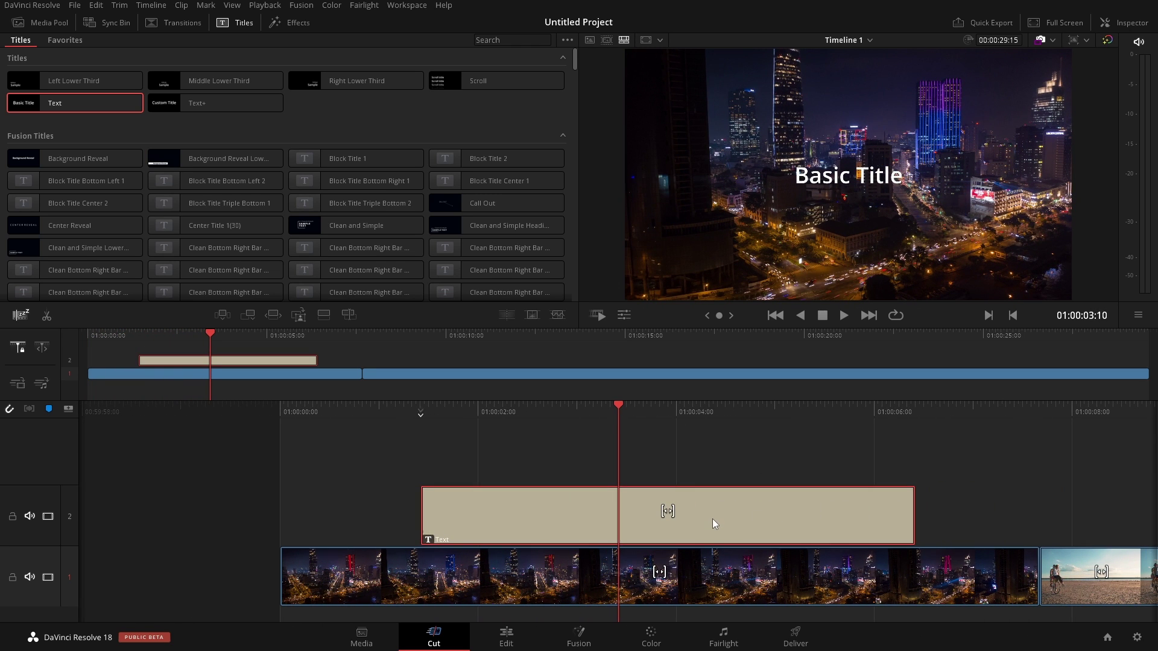
pyautogui.moveTo(914, 522)
pyautogui.mouseDown()
pyautogui.moveTo(1116, 513)
pyautogui.moveTo(910, 524)
pyautogui.mouseUp()
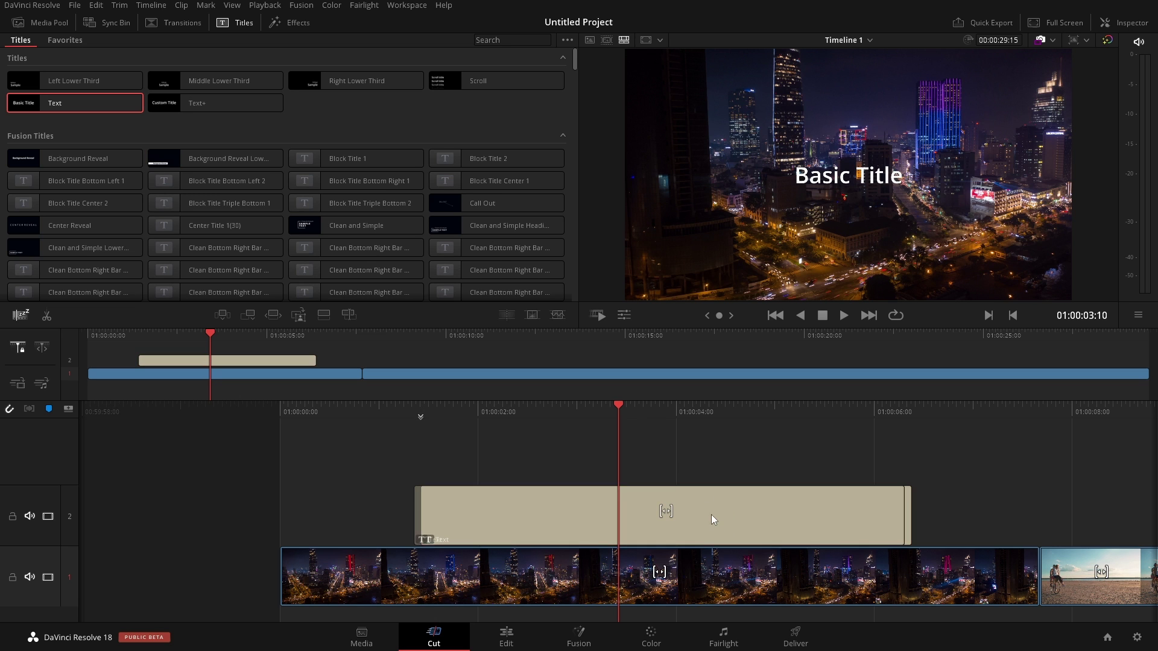
pyautogui.moveTo(710, 515); pyautogui.dragTo(758, 516)
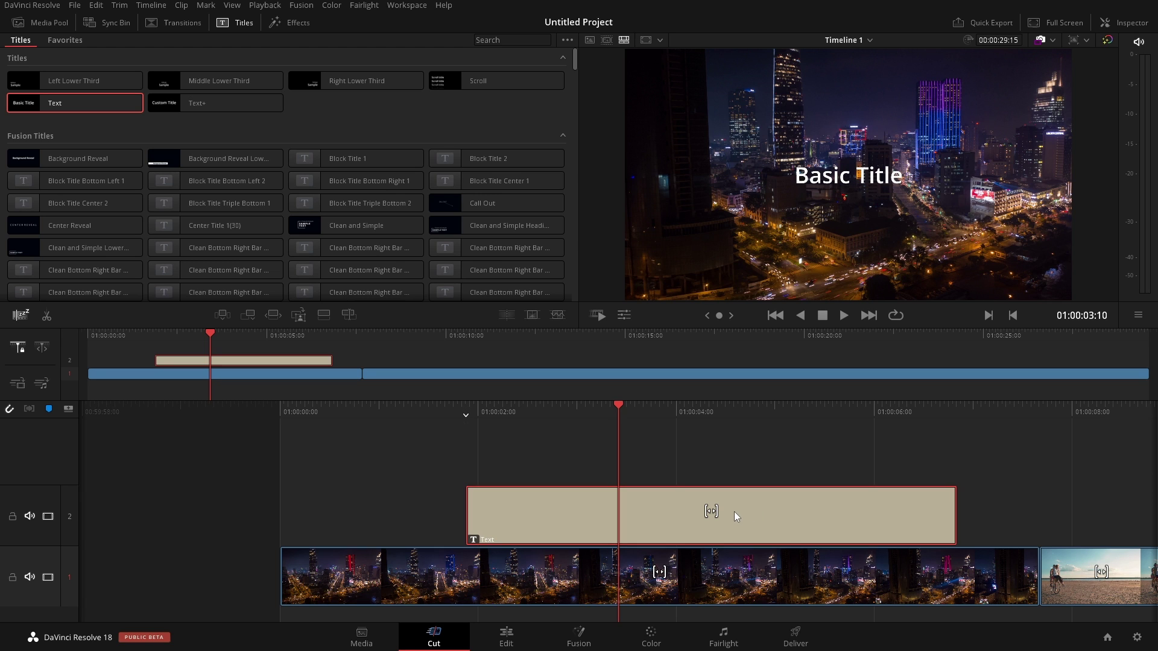
# Step: Replace the title's placeholder text with JAYARETV in the Inspector
pyautogui.click(1122, 22)
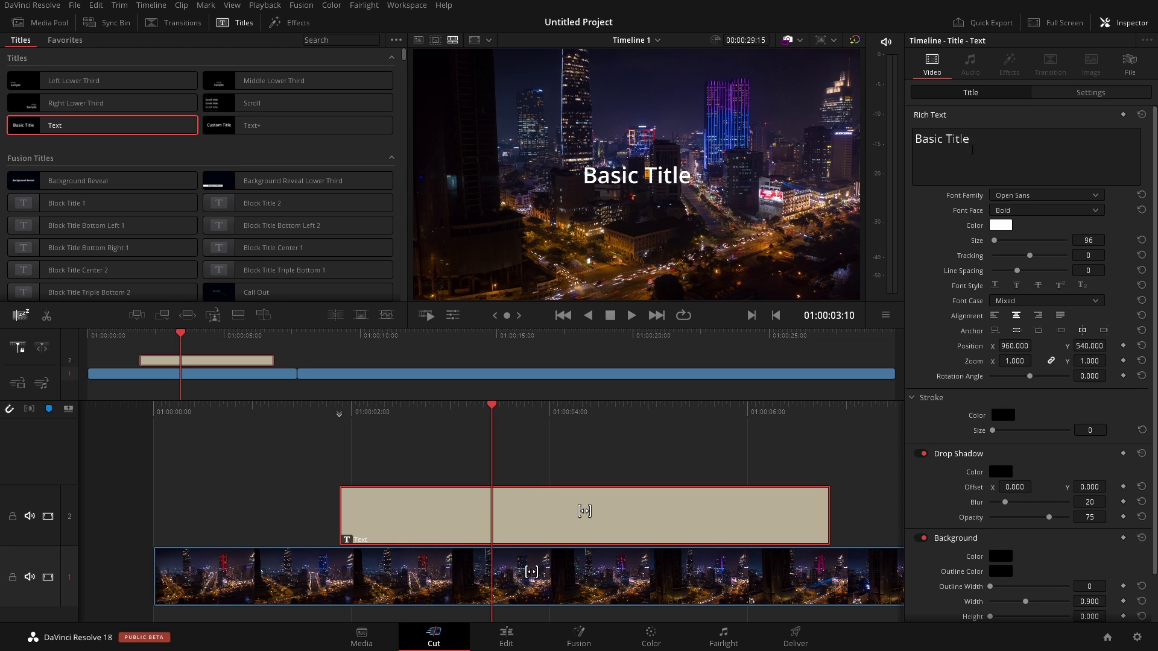
pyautogui.moveTo(999, 139); pyautogui.dragTo(902, 134)
pyautogui.write('JAYARETW')
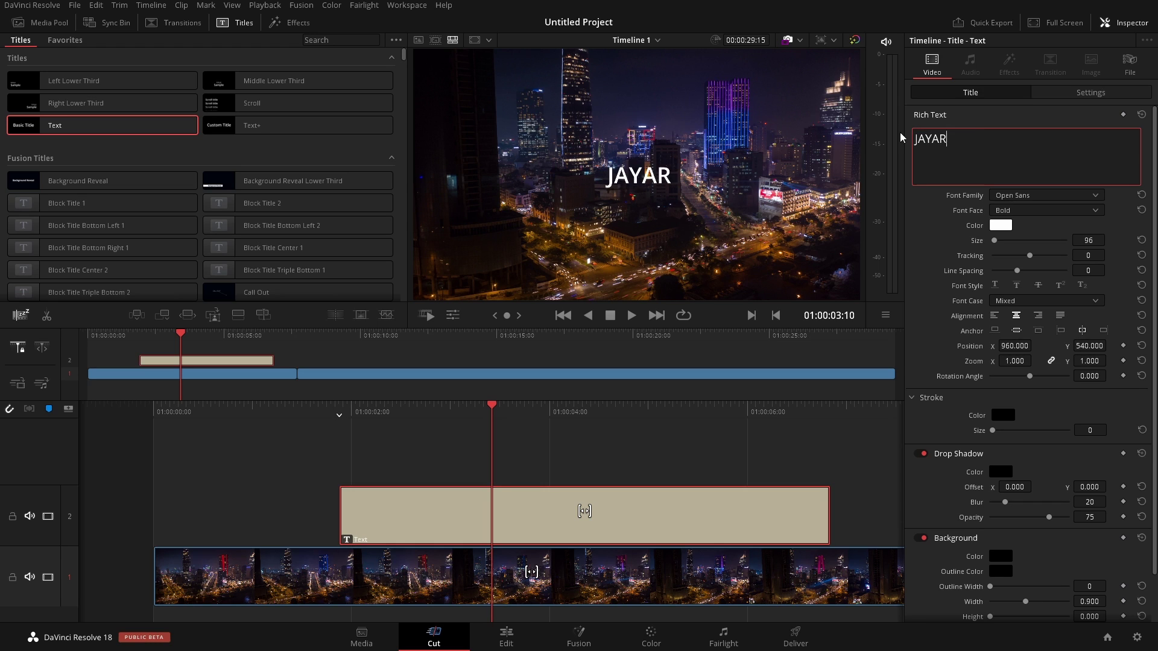
pyautogui.press('BackSpace')
pyautogui.write('Y')
pyautogui.press('BackSpace')
pyautogui.press('BackSpace')
pyautogui.press('BackSpace')
pyautogui.press('BackSpace')
pyautogui.press('BackSpace')
pyautogui.press('BackSpace')
pyautogui.press('BackSpace')
pyautogui.press('BackSpace')
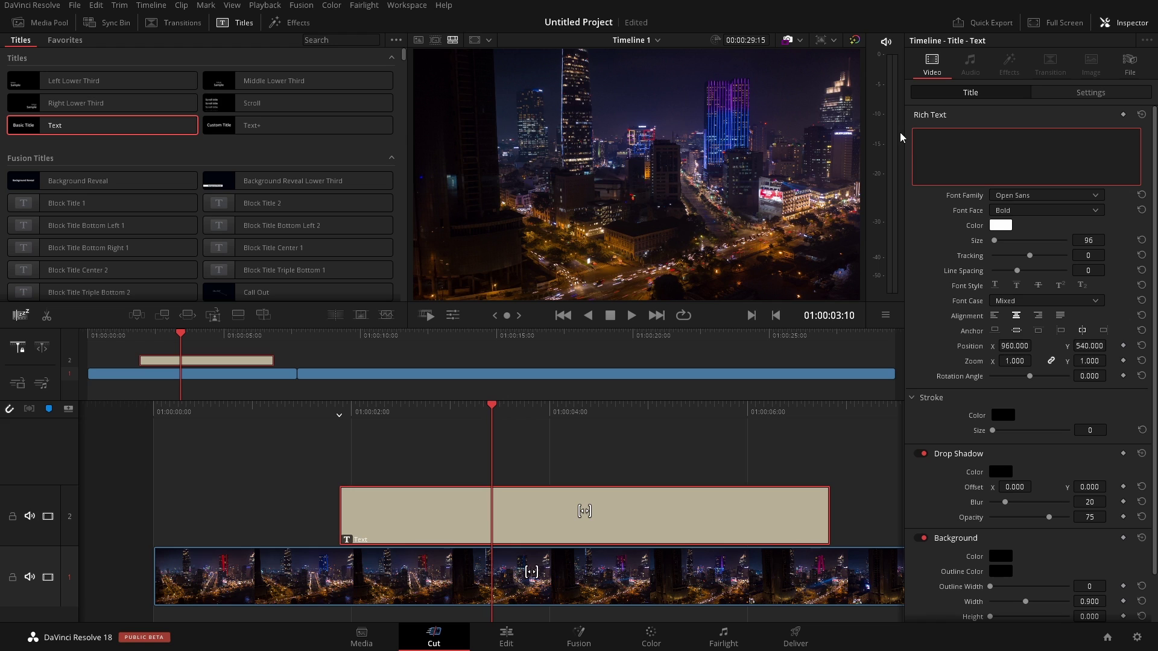
pyautogui.write('JAYARETV')
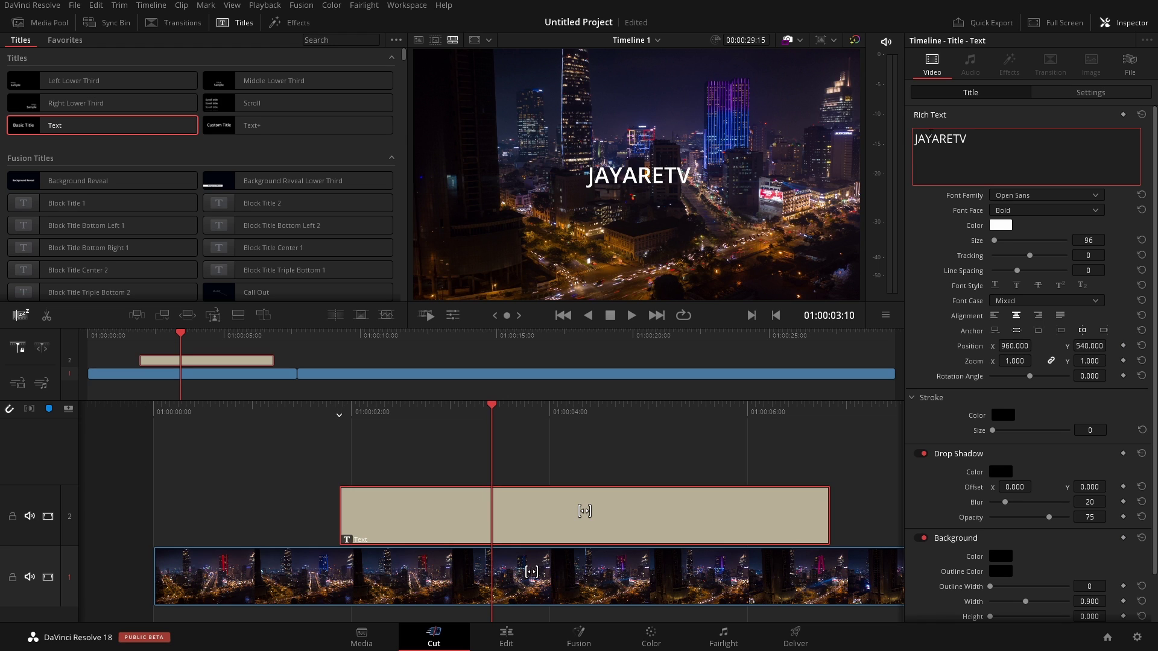
# Step: Set the title's font family to Futura PT
pyautogui.click(1012, 195)
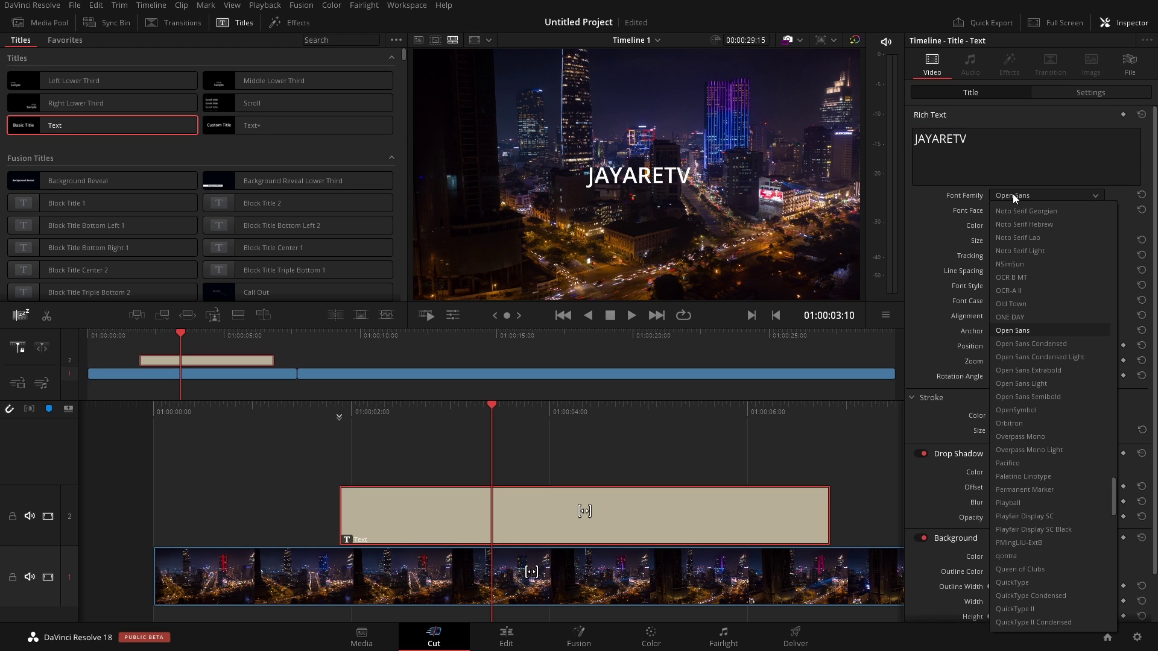
pyautogui.scroll(15, 1020, 213)
pyautogui.click(1040, 329)
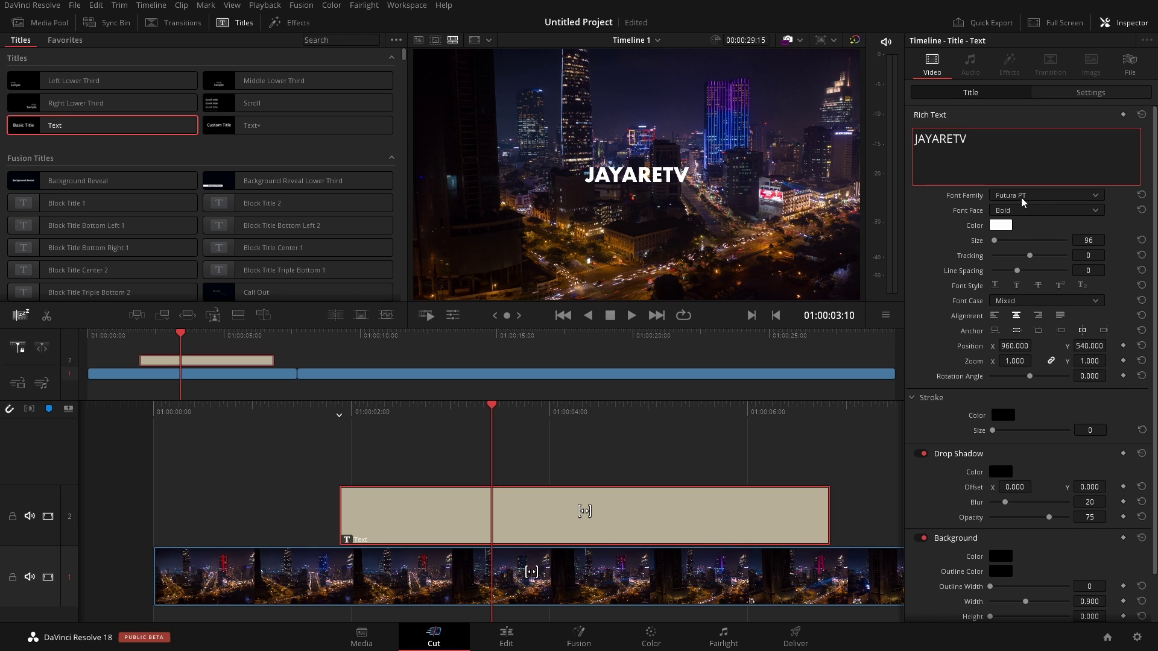
pyautogui.click(1022, 201)
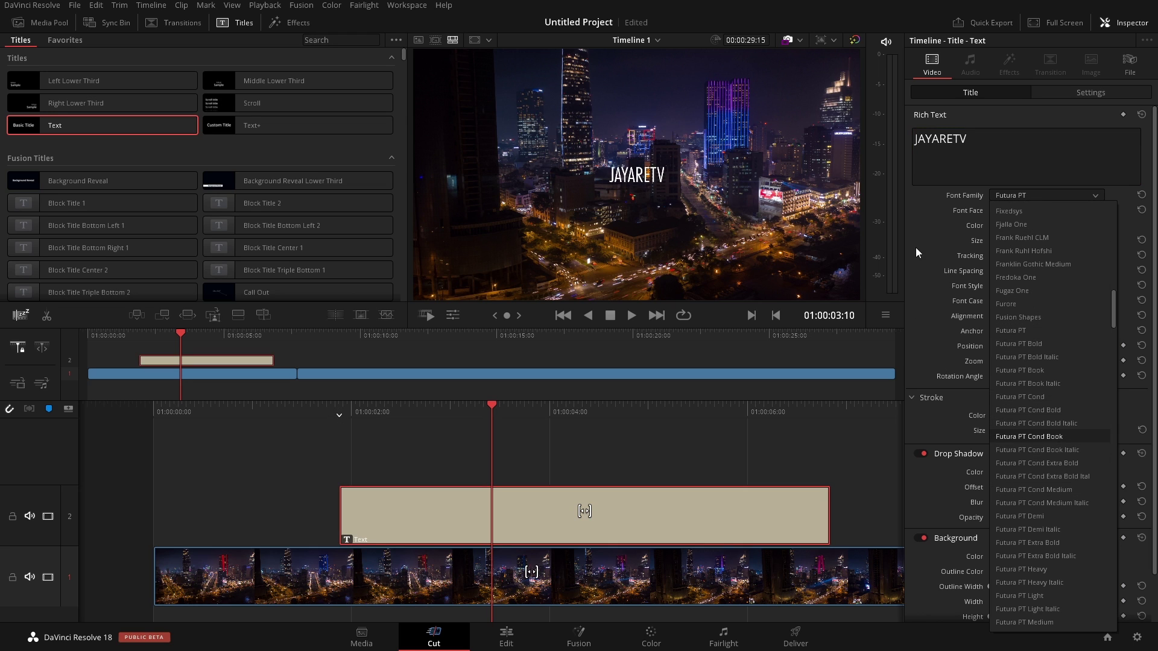
pyautogui.click(941, 247)
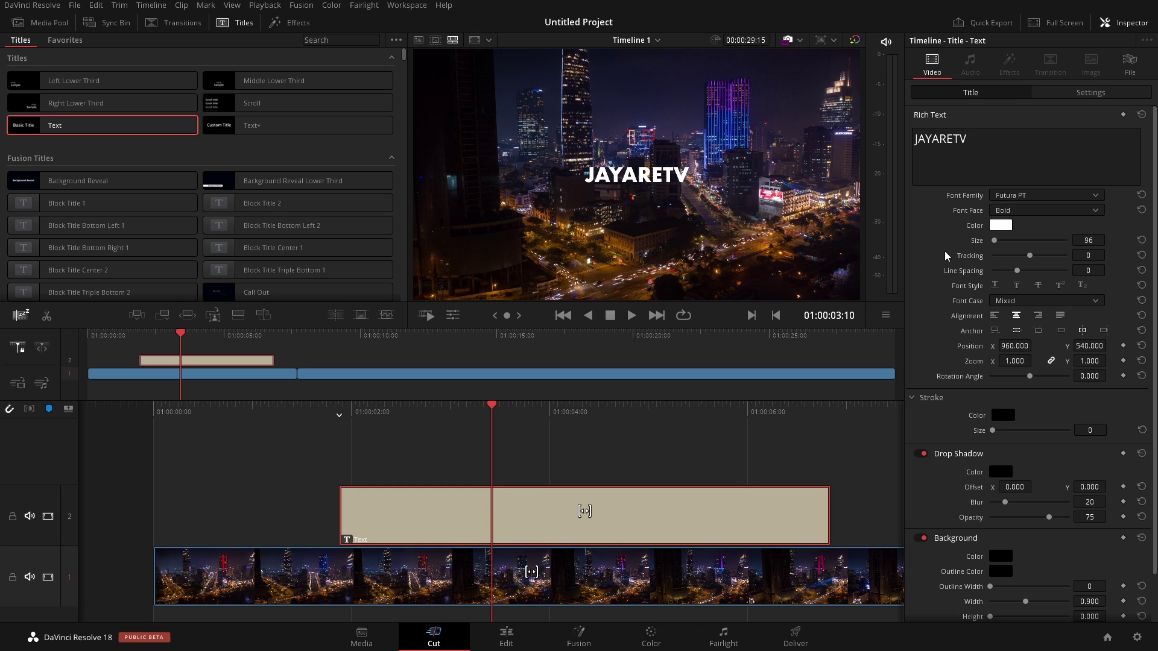
# Step: Colour the title text orange and set its tracking to 100
pyautogui.click(1000, 225)
pyautogui.click(671, 215)
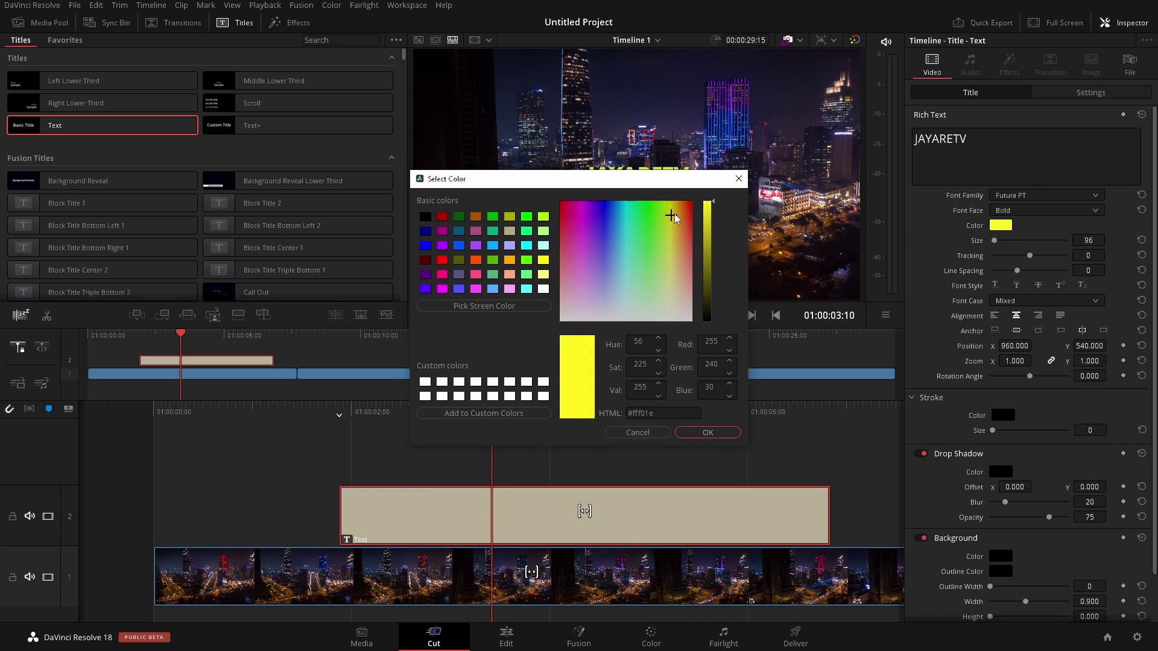
pyautogui.click(682, 211)
pyautogui.click(724, 432)
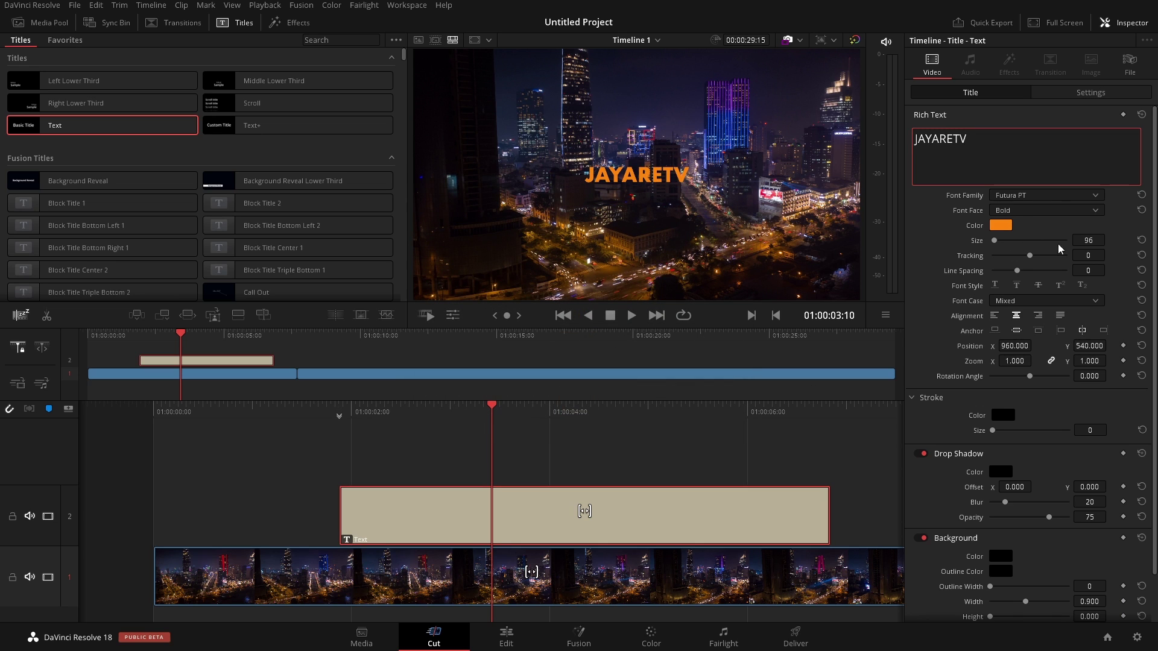
pyautogui.moveTo(1029, 255); pyautogui.dragTo(1065, 255)
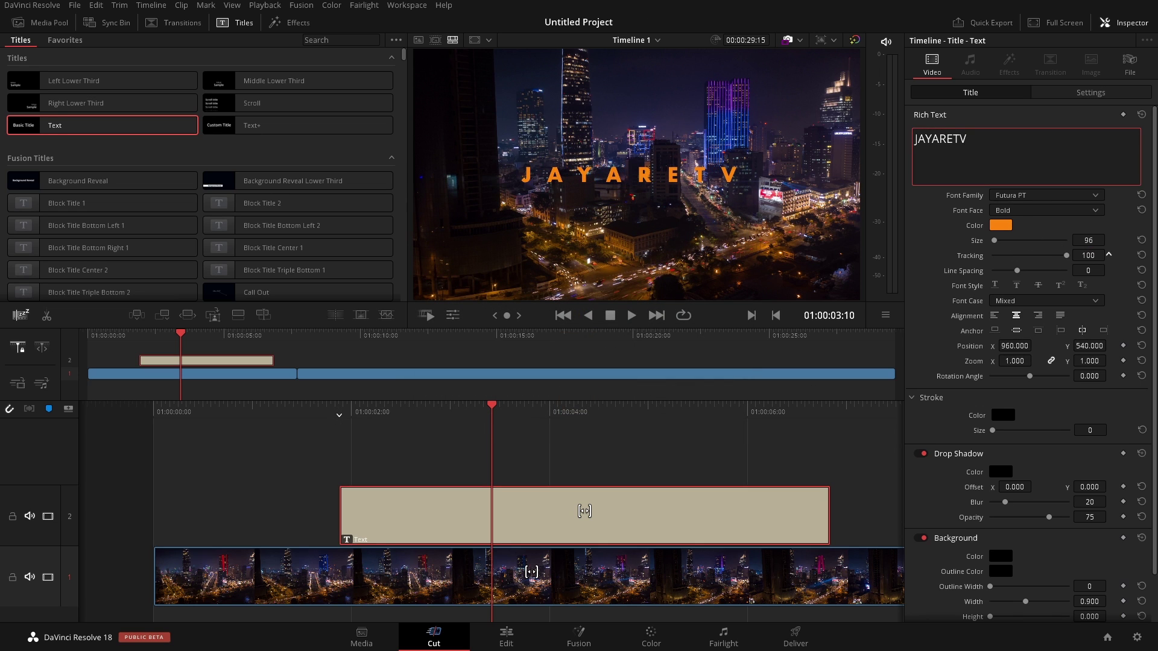
# Step: Add a second JAYARETV line, set line spacing to 5, and scale the title to 0.690
pyautogui.doubleClick(1000, 136)
pyautogui.hotkey('ctrl', 'c')
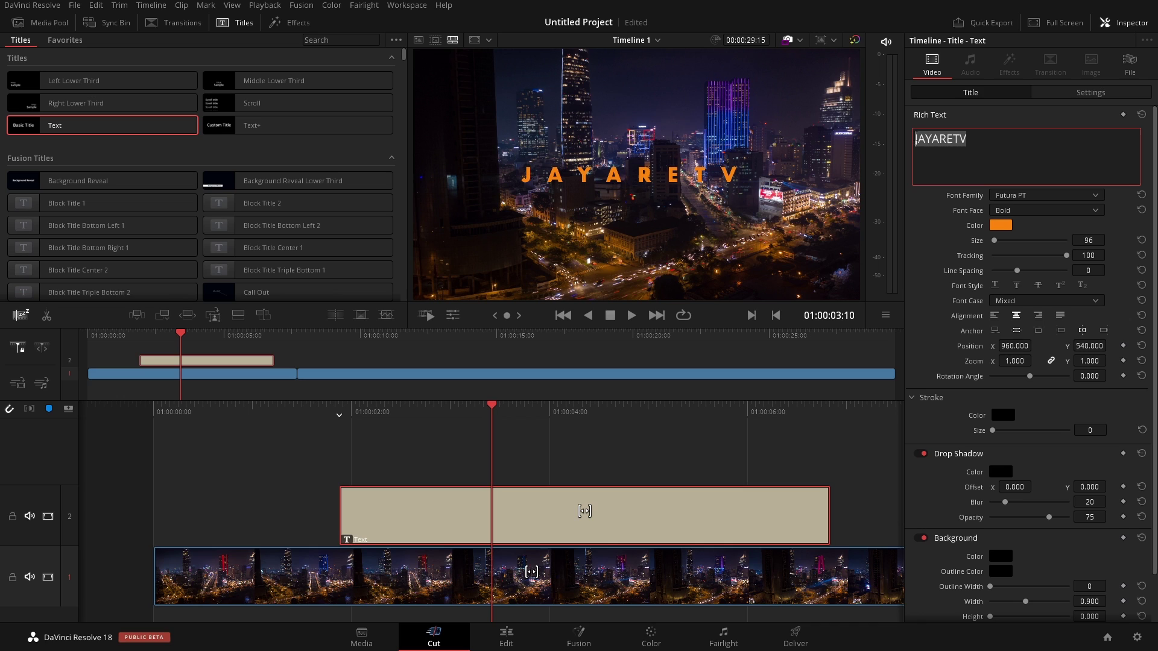
pyautogui.press('Return')
pyautogui.hotkey('ctrl', 'v')
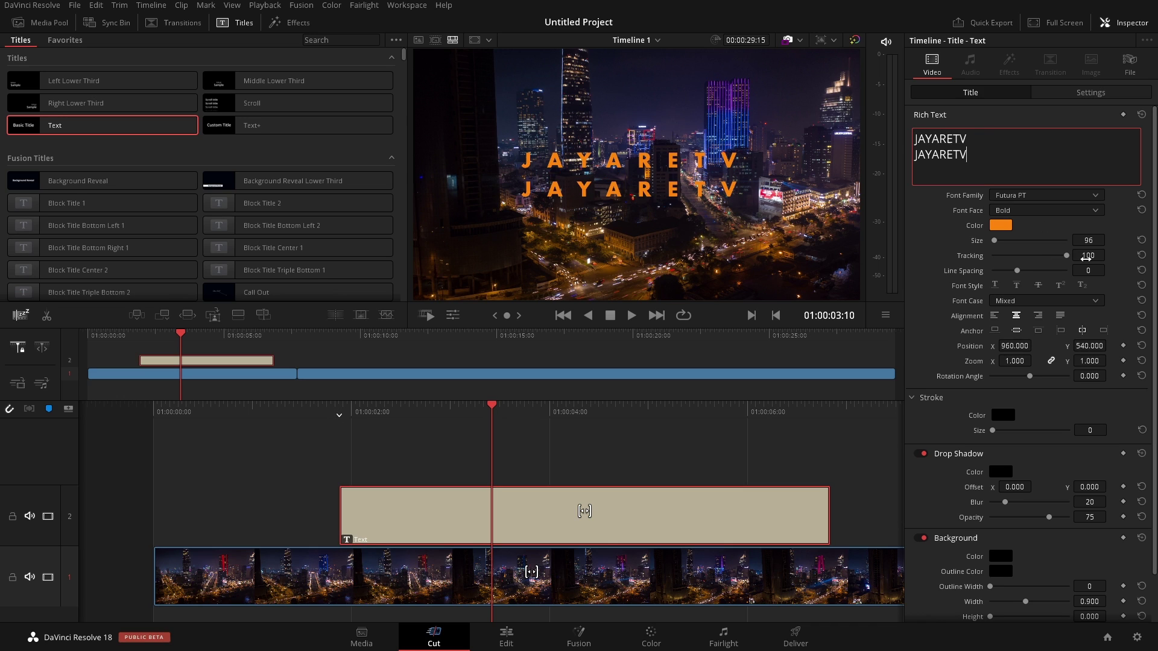
pyautogui.moveTo(1107, 270); pyautogui.dragTo(1080, 293)
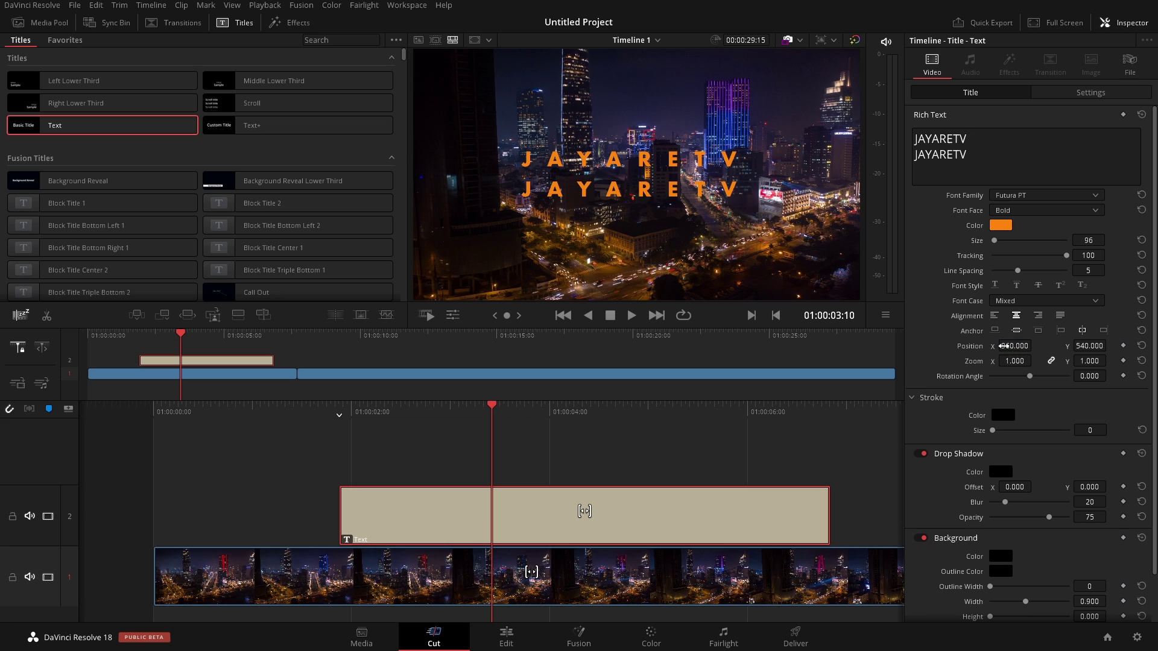
pyautogui.moveTo(1013, 356); pyautogui.dragTo(988, 360)
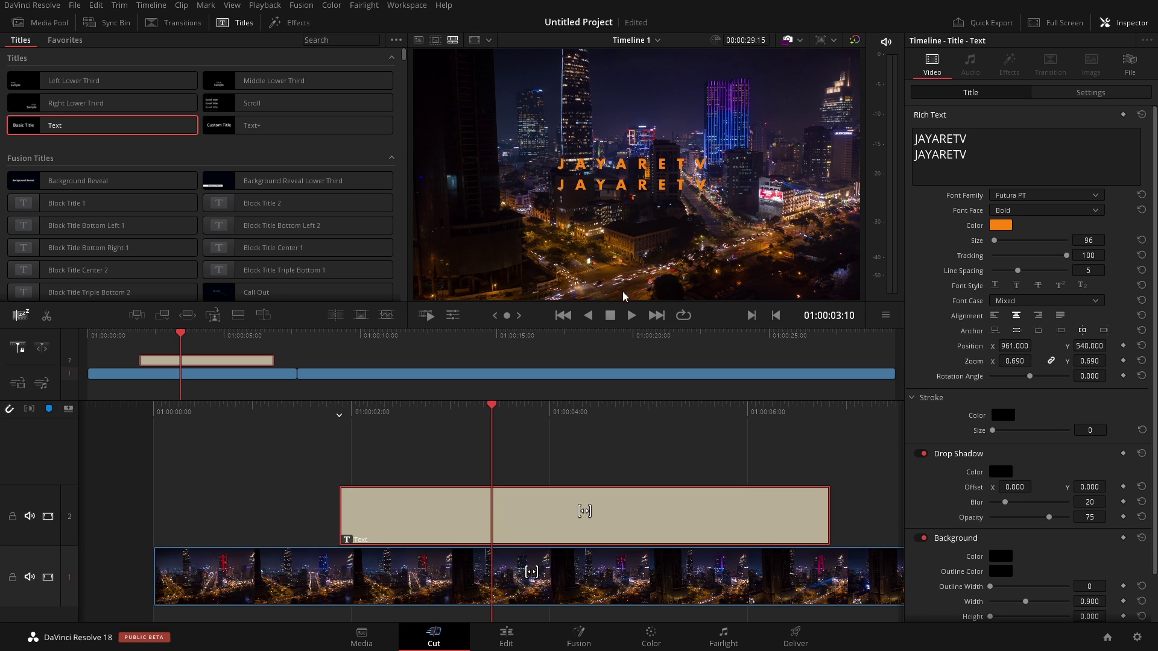
# Step: Move the title to 469, 240, enlarge it to zoom 0.735, and rotate it 6.032 degrees
pyautogui.moveTo(620, 185); pyautogui.dragTo(545, 260)
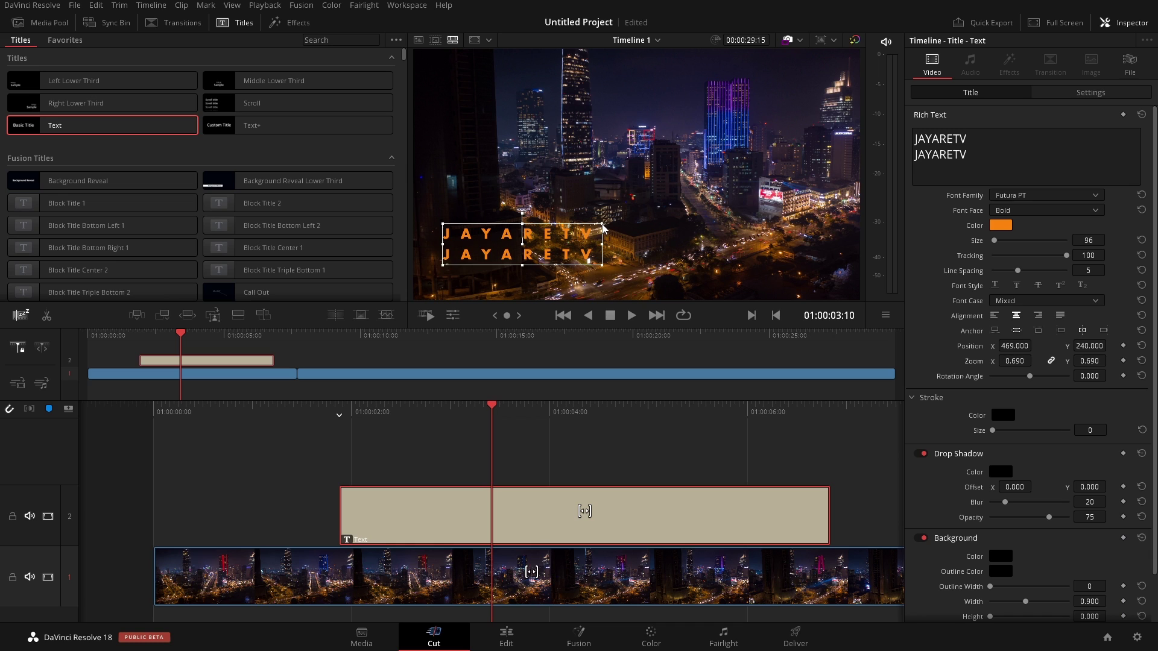
pyautogui.moveTo(602, 226); pyautogui.dragTo(596, 189)
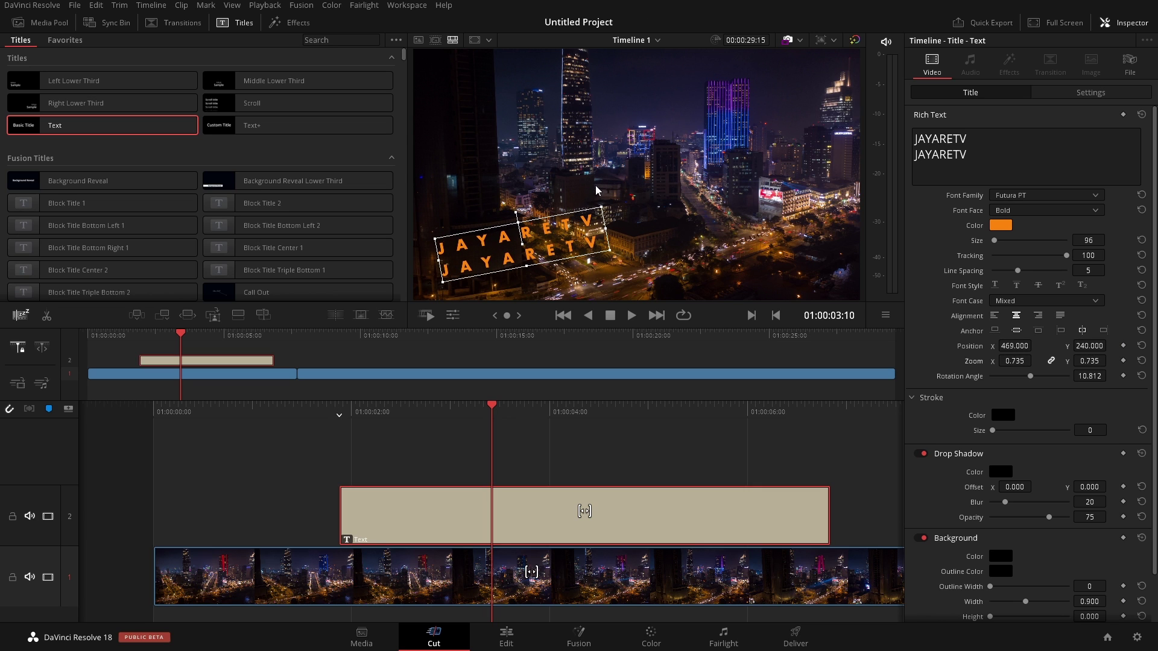
pyautogui.moveTo(519, 218); pyautogui.dragTo(586, 249)
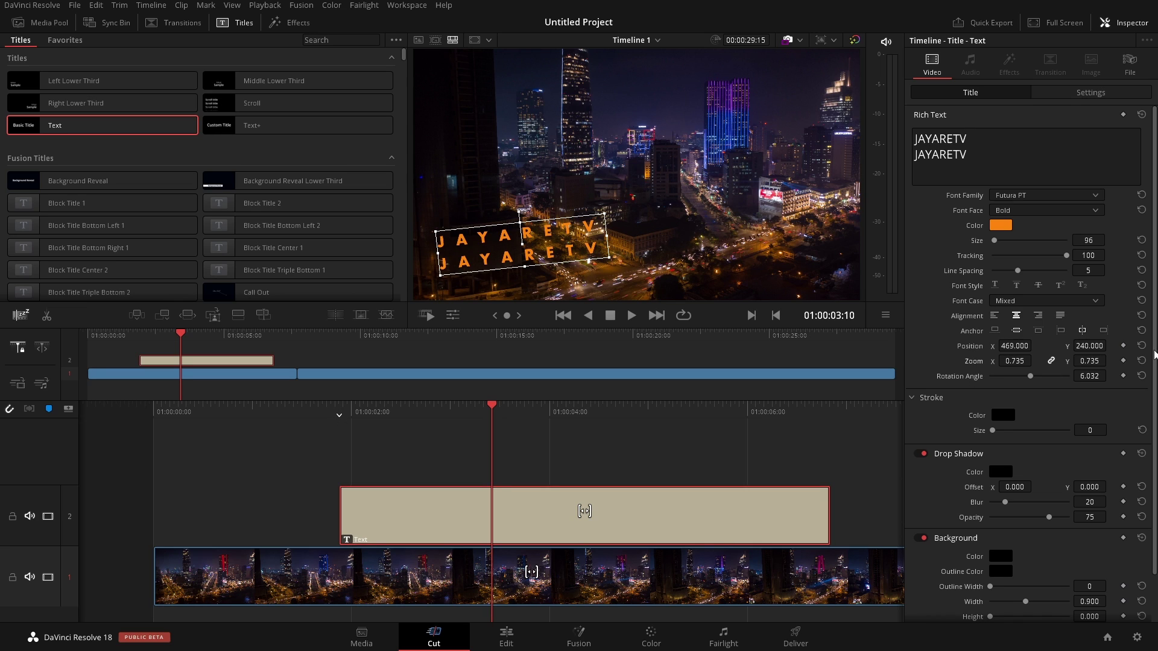
# Step: Reset the title's position, zoom and rotation to defaults, then move playback onto the bicycle clip
pyautogui.click(1141, 345)
pyautogui.click(1141, 360)
pyautogui.click(1141, 375)
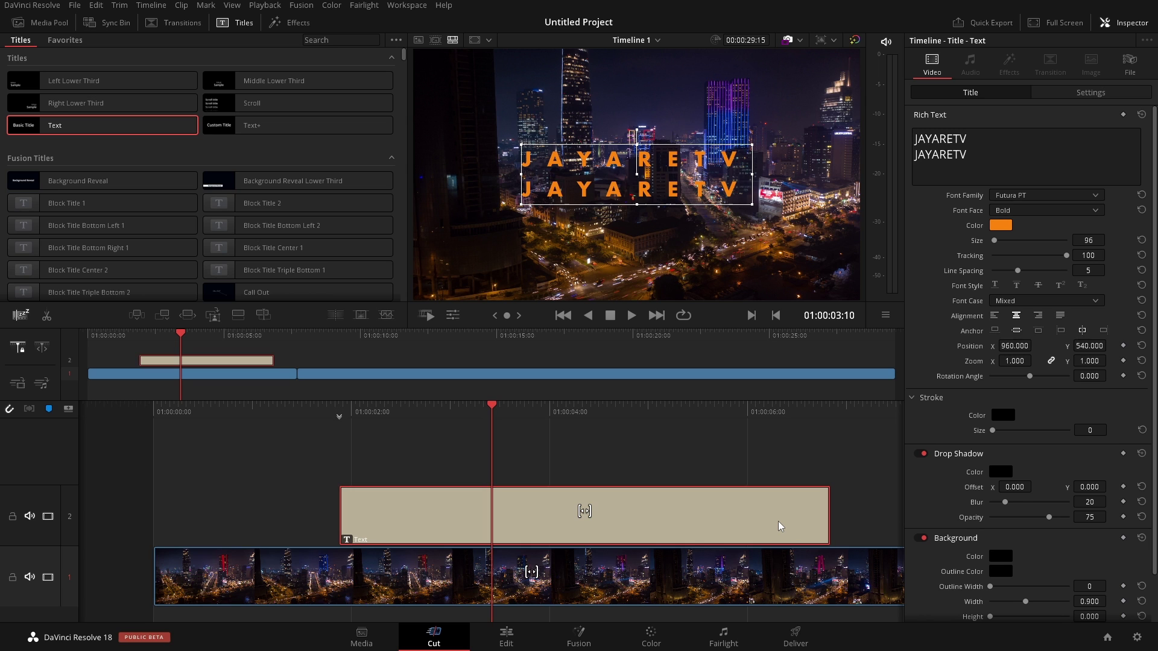
pyautogui.moveTo(263, 338); pyautogui.dragTo(366, 351)
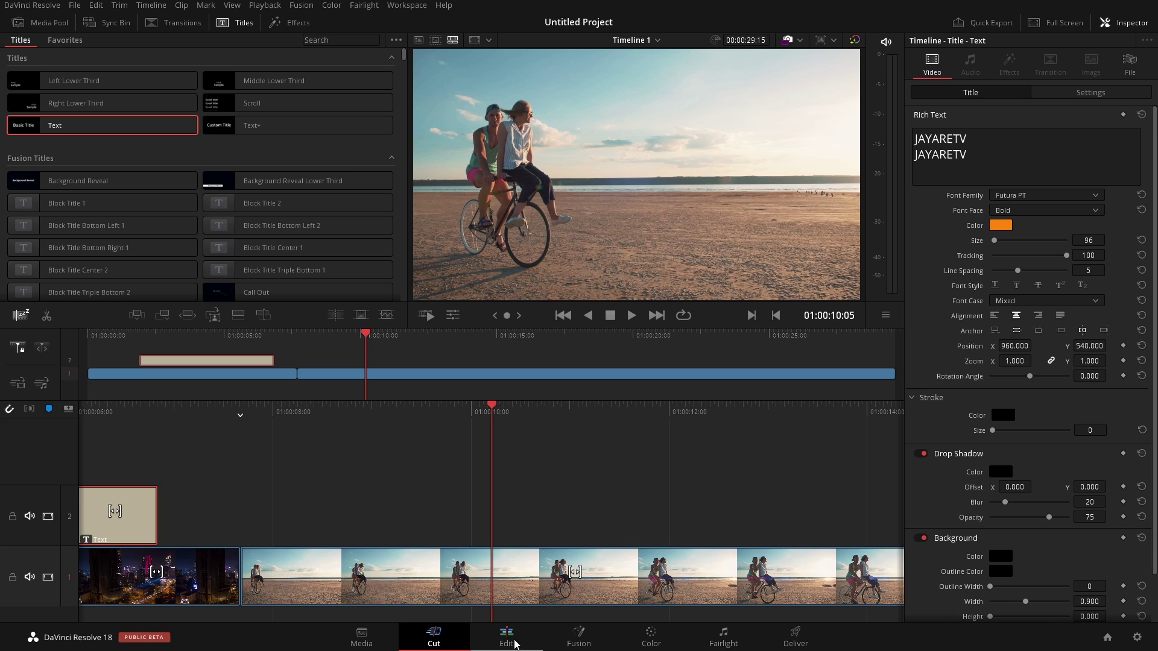
# Step: Switch to the Edit page and show the Effects library with its Toolbox expanded
pyautogui.click(506, 638)
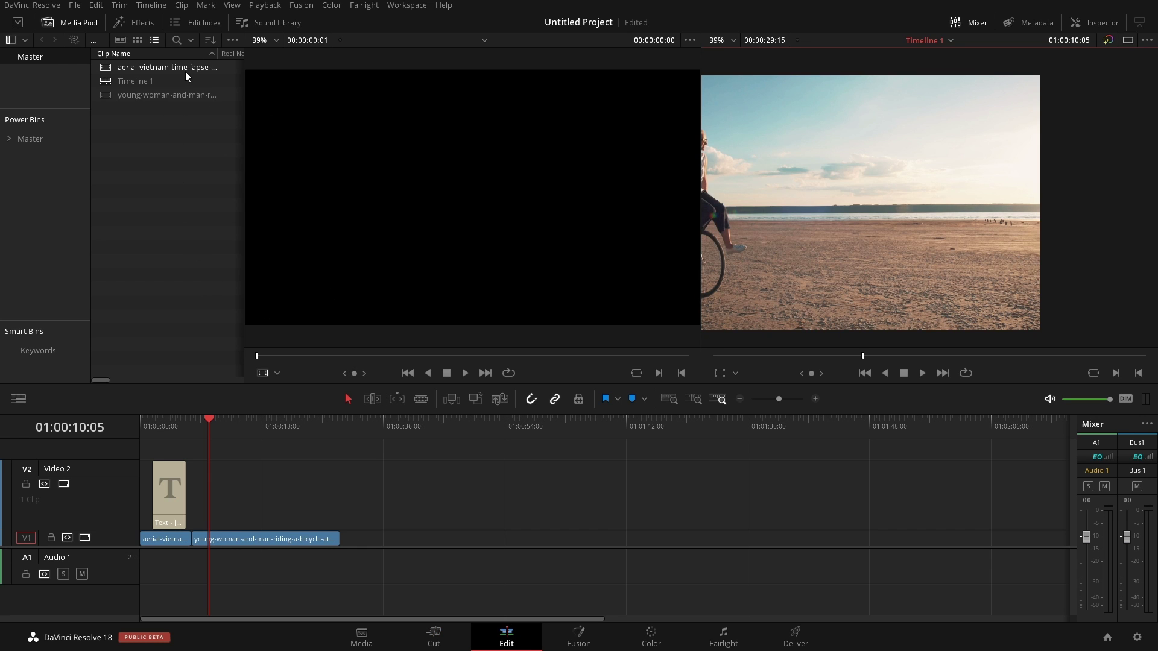
pyautogui.click(142, 27)
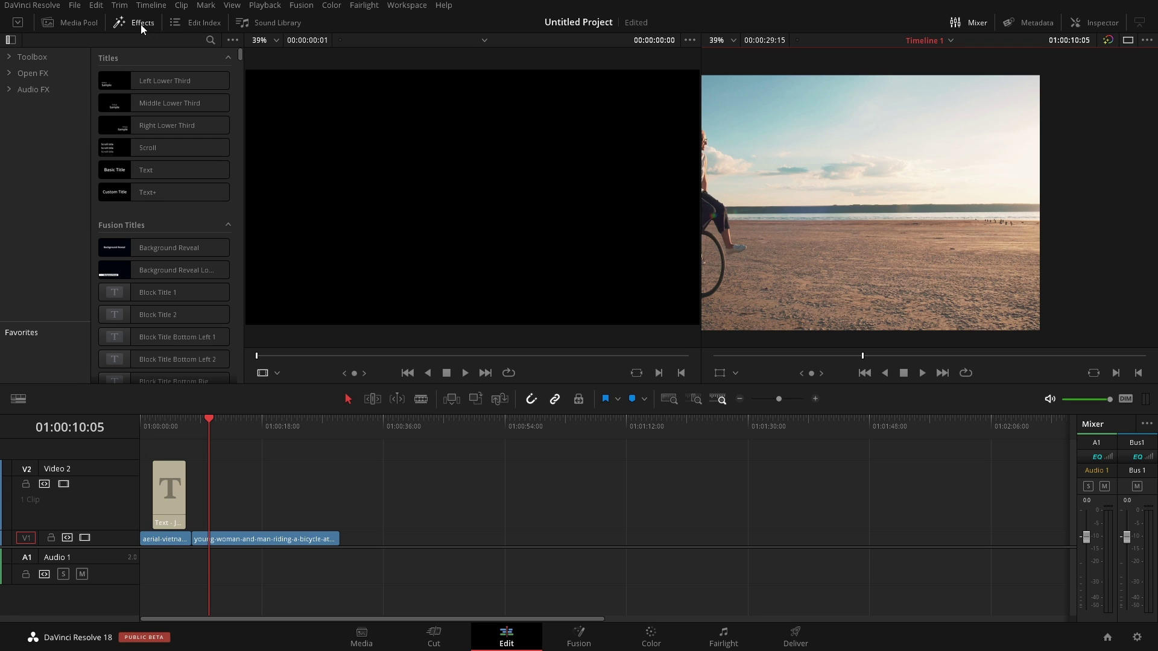
pyautogui.click(11, 57)
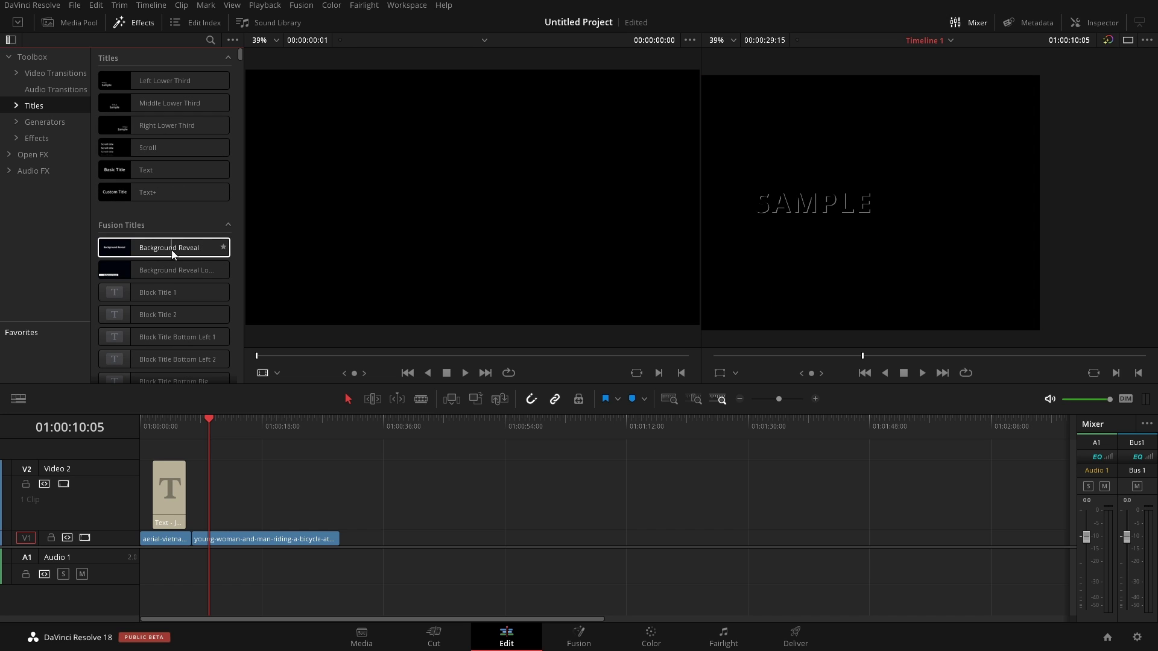
# Step: Add a Text title on V2 above the bicycle clip and show its settings
pyautogui.moveTo(151, 170); pyautogui.dragTo(280, 496)
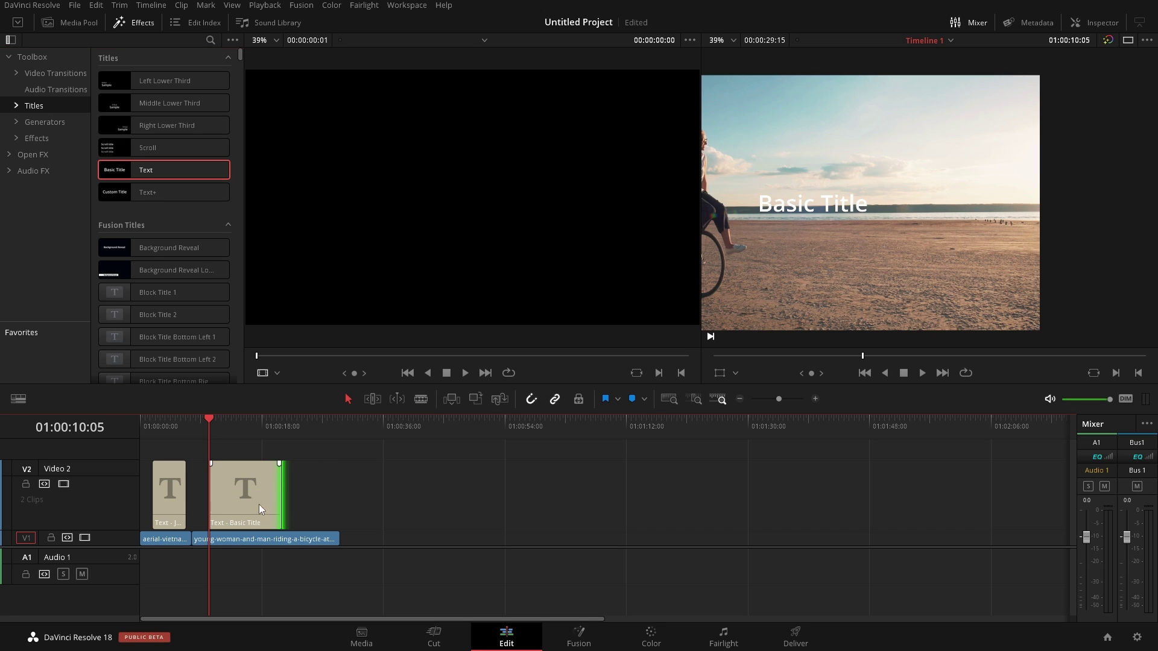
pyautogui.click(239, 424)
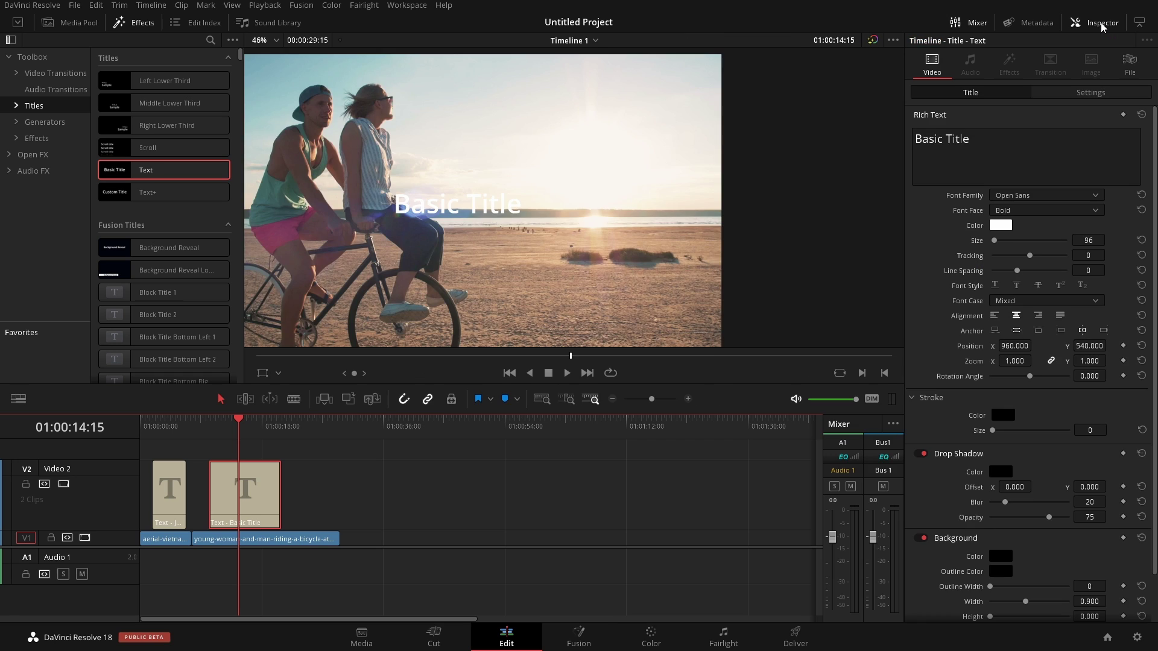
pyautogui.click(1096, 24)
# Step: Change the new title to read JAYARETV and move it to the upper right, 1505, 682
pyautogui.moveTo(1025, 140); pyautogui.dragTo(857, 134)
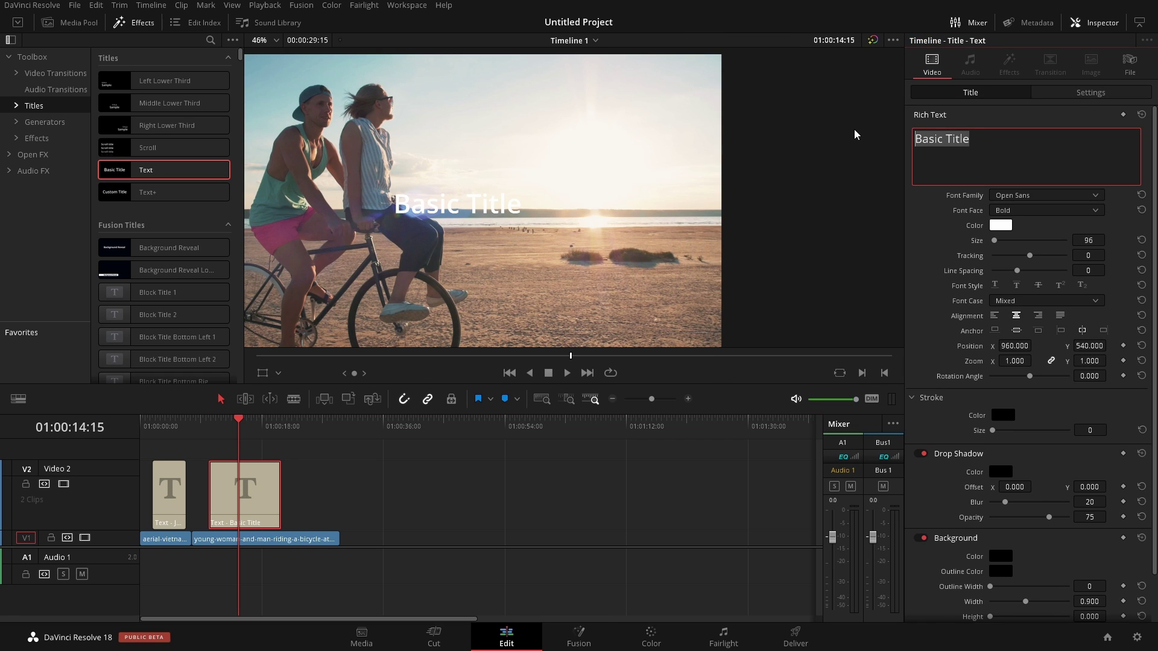
pyautogui.write('JAYARETV')
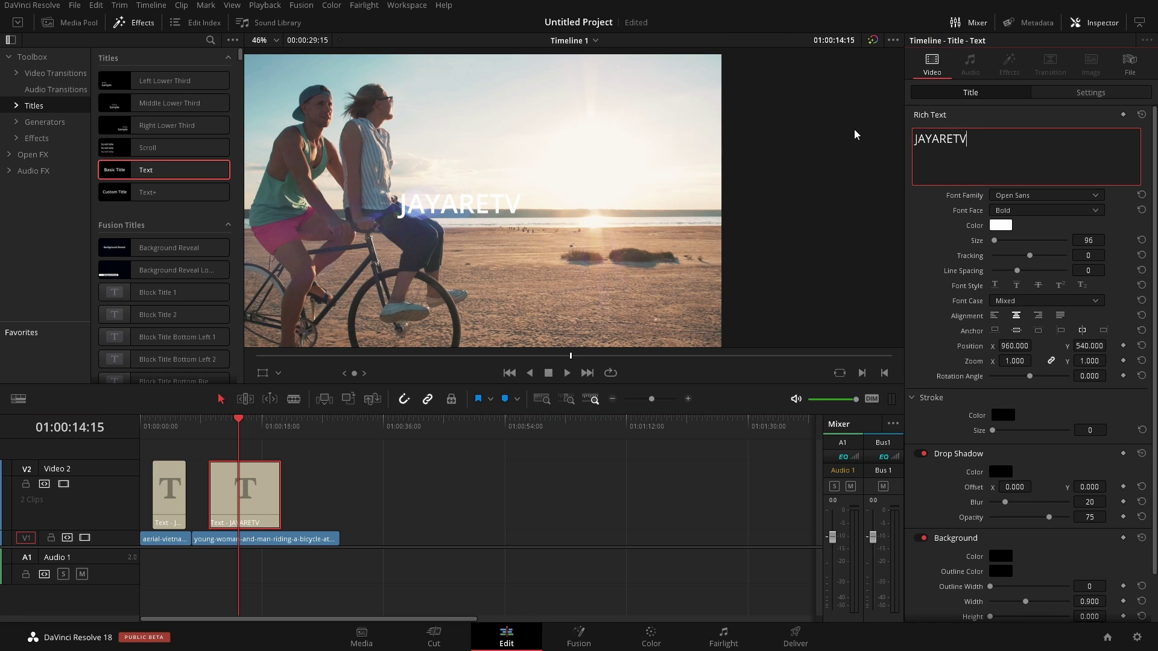
pyautogui.moveTo(466, 210); pyautogui.dragTo(617, 177)
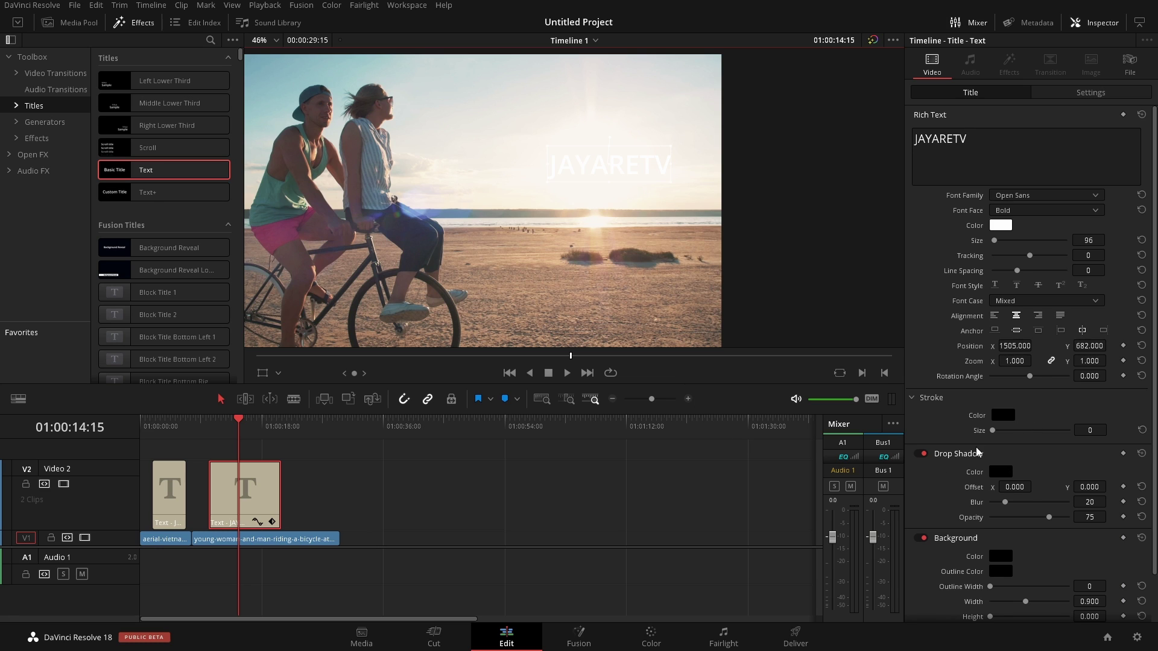
# Step: Set the JAYARETV title's font family to Futura PT
pyautogui.click(1041, 192)
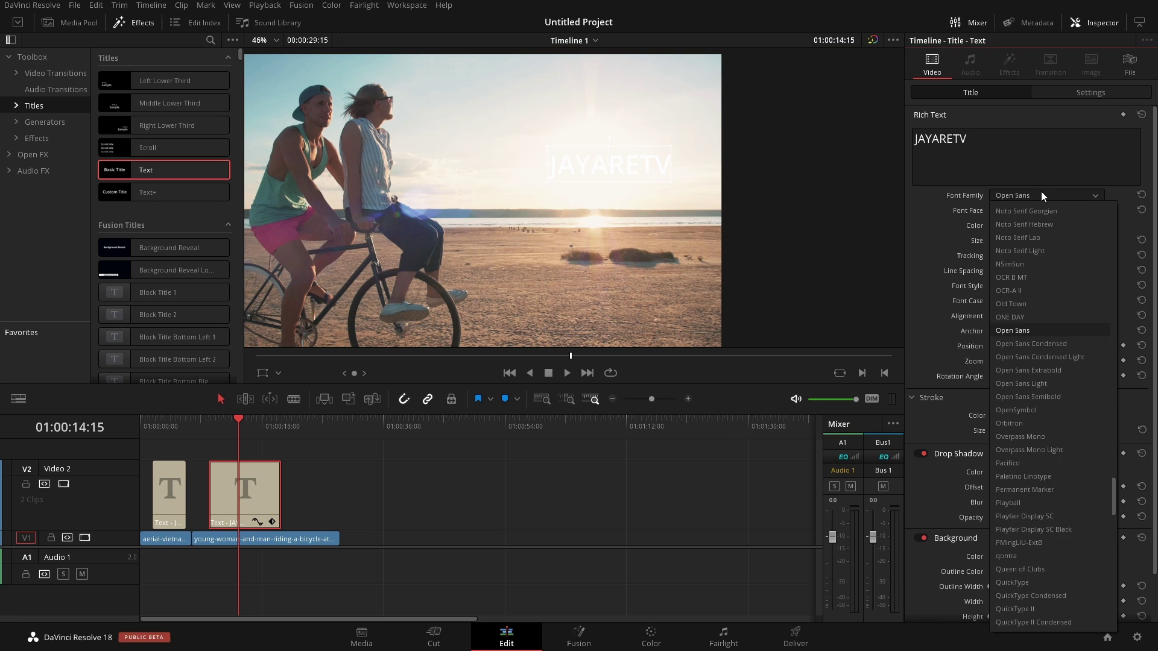
pyautogui.scroll(10, 1031, 278)
pyautogui.click(1029, 331)
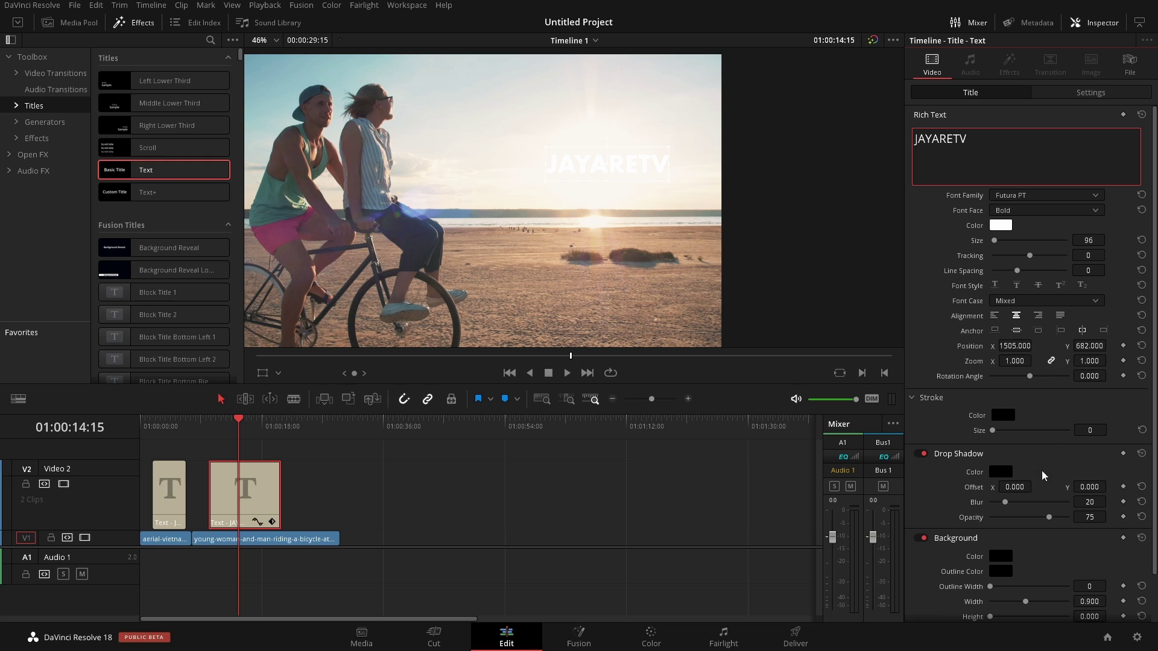
# Step: Give the title a size-3 black stroke and a drop shadow offset 7, -6
pyautogui.click(1098, 432)
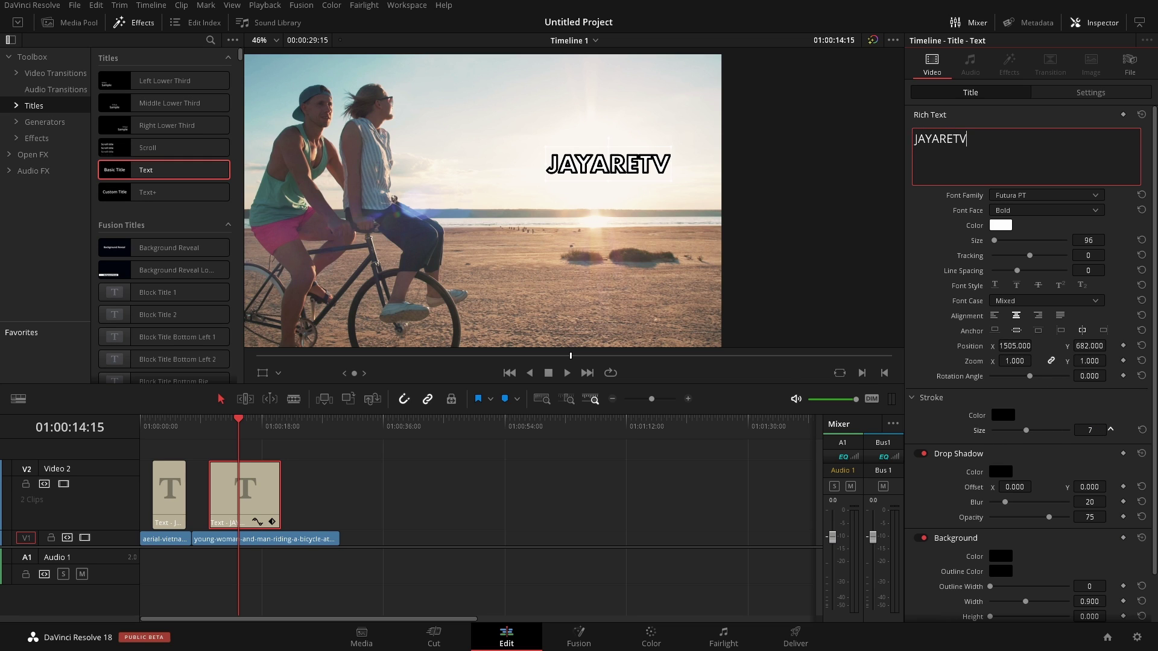
pyautogui.moveTo(1026, 430)
pyautogui.mouseDown()
pyautogui.moveTo(997, 430)
pyautogui.moveTo(1007, 430)
pyautogui.mouseUp()
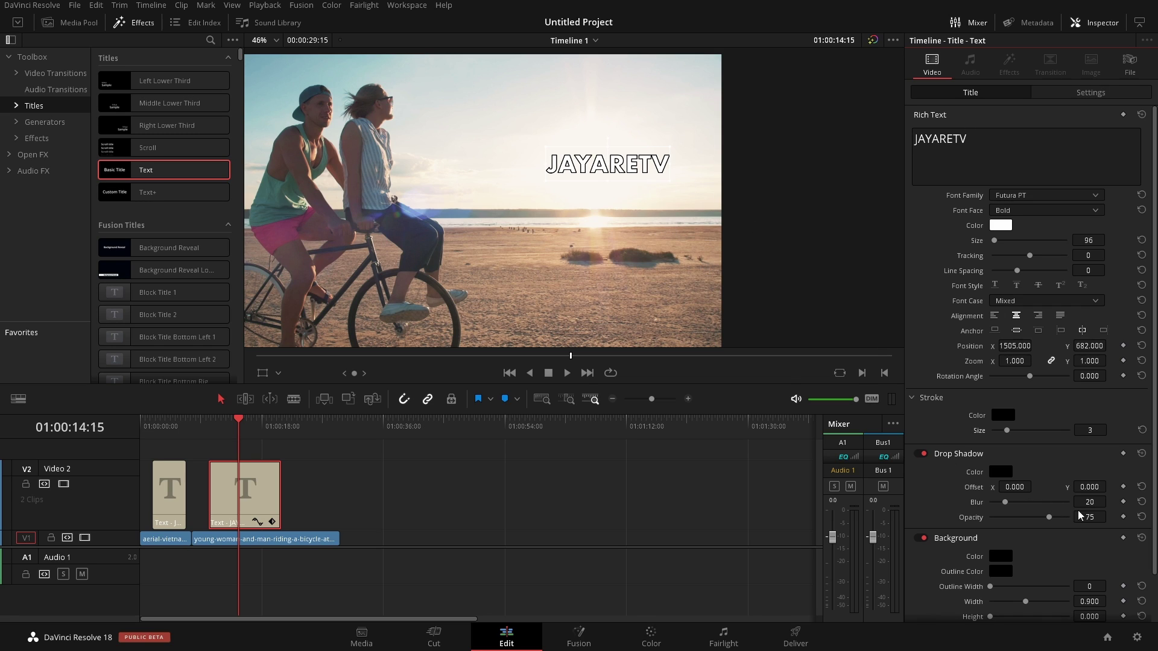
pyautogui.moveTo(1016, 486)
pyautogui.mouseDown()
pyautogui.moveTo(1086, 486)
pyautogui.moveTo(1010, 486)
pyautogui.mouseUp()
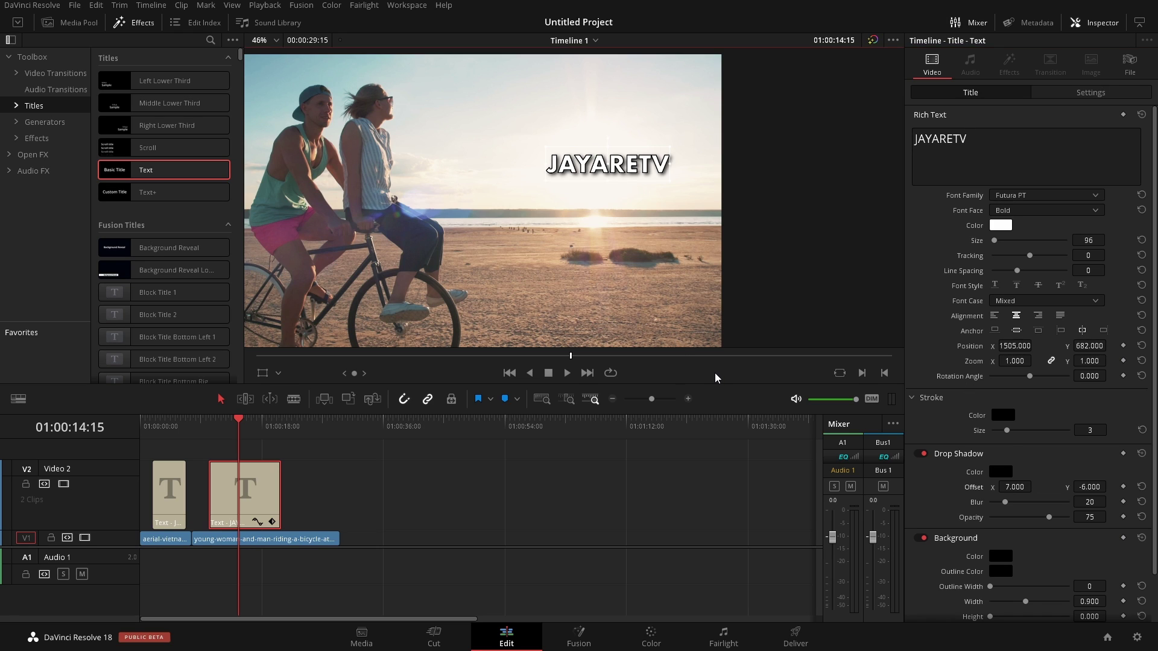
pyautogui.scroll(-2, 1153, 456)
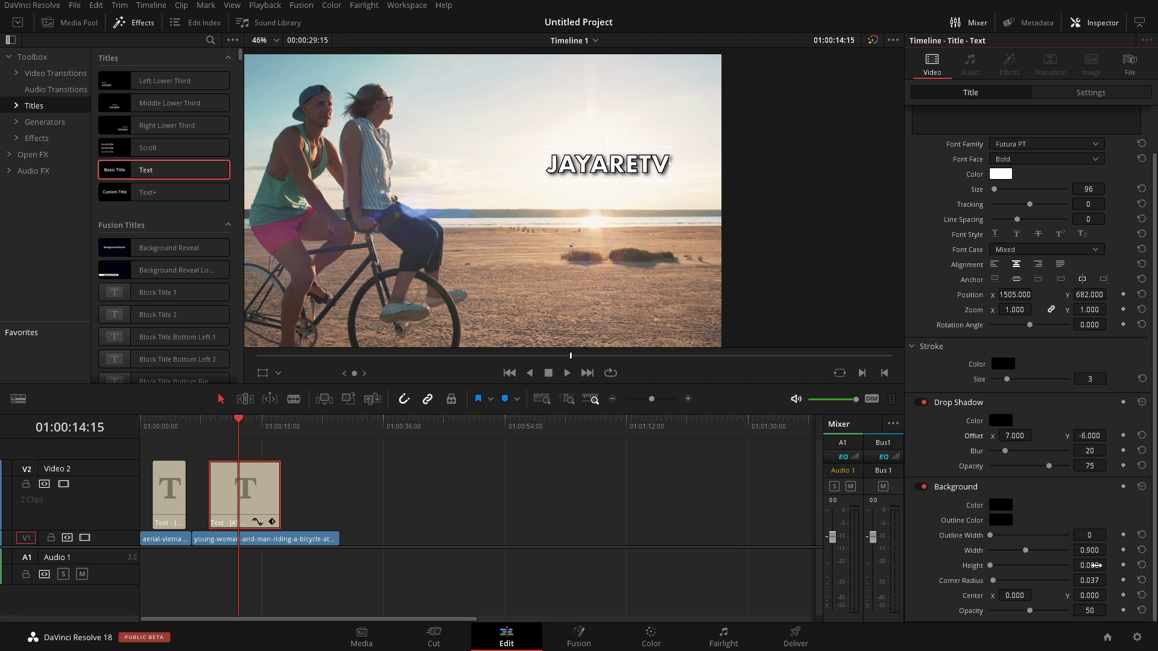
# Step: Add a square-cornered grey background box, width 0.275 and height 0.137, and save the project
pyautogui.moveTo(1087, 565); pyautogui.dragTo(1109, 563)
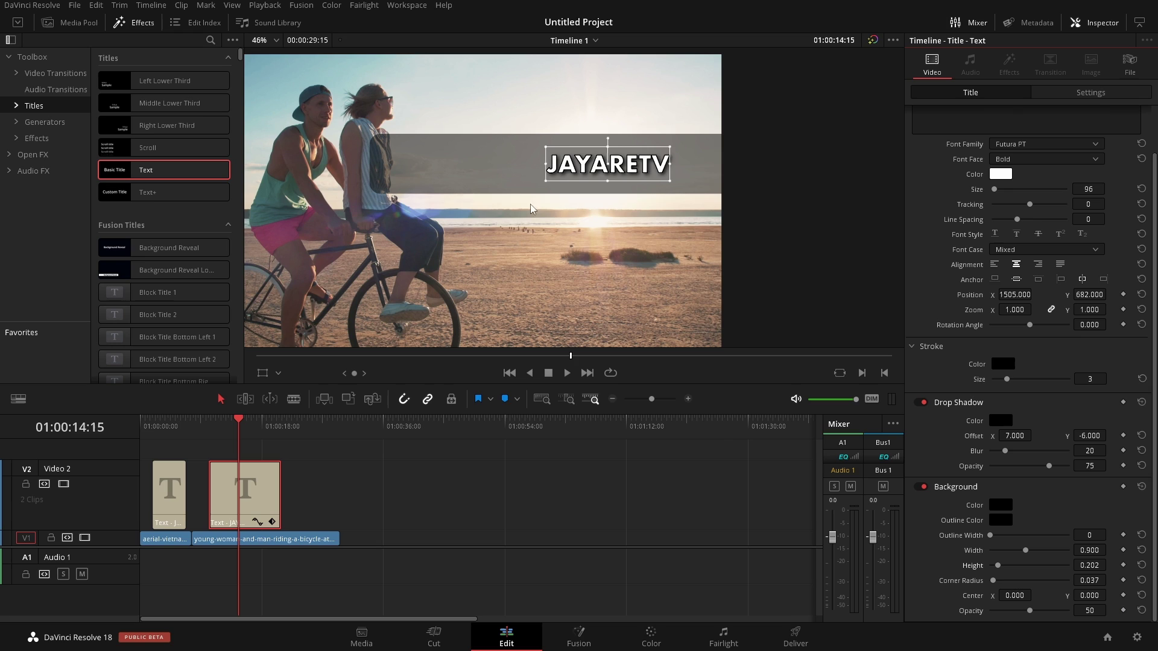
pyautogui.moveTo(1098, 549); pyautogui.dragTo(1097, 592)
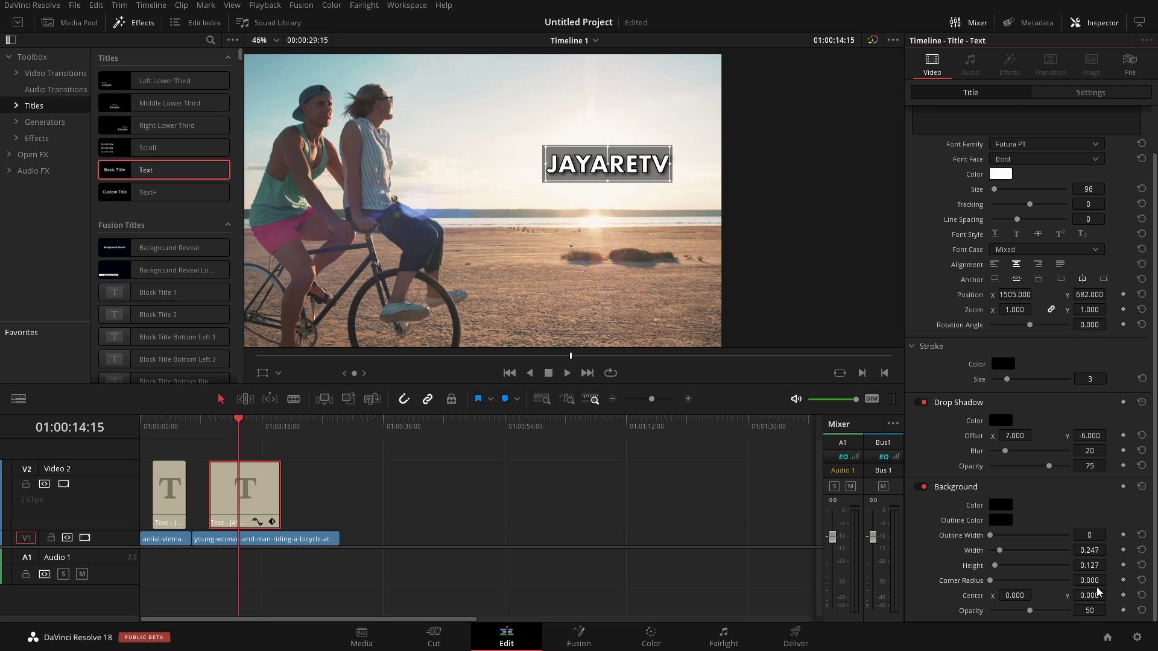
pyautogui.click(746, 372)
pyautogui.hotkey('ctrl', 's')
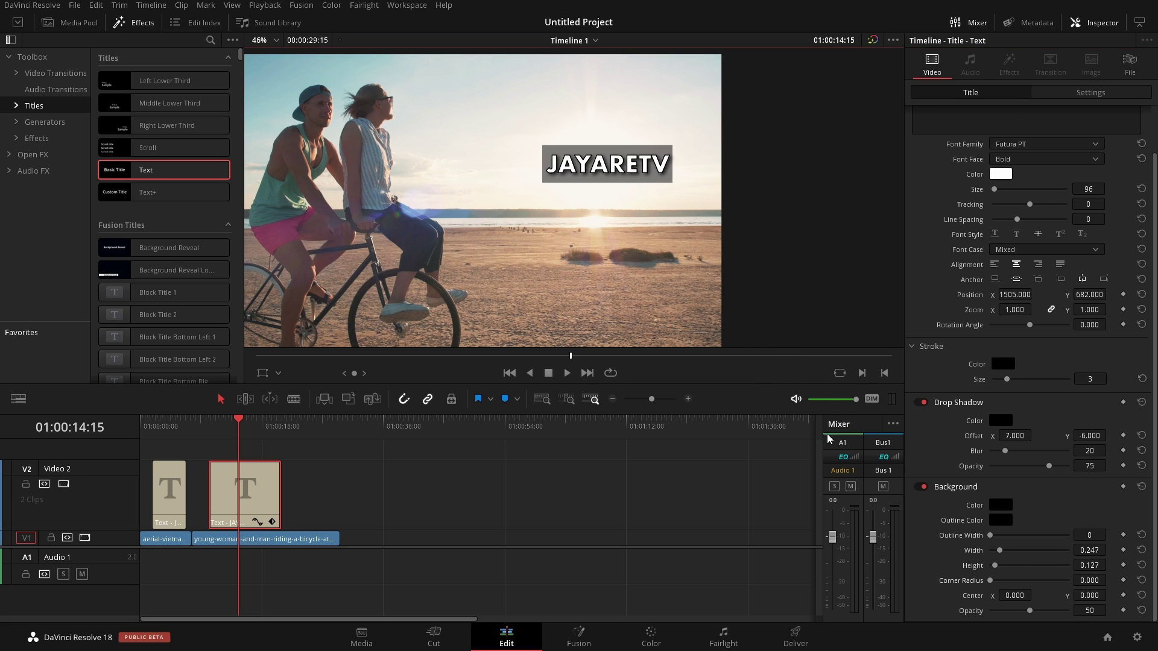
pyautogui.moveTo(994, 565); pyautogui.dragTo(1000, 551)
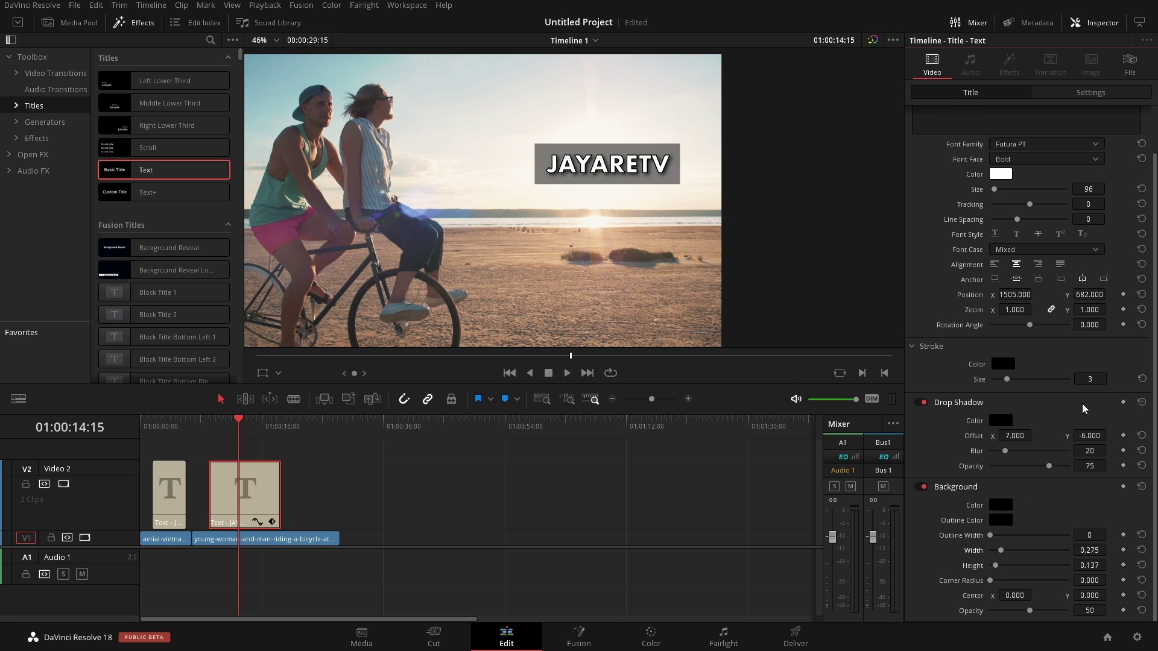
# Step: Add a second title line 'JAYARETV.COM' and widen the grey background box to fit it
pyautogui.scroll(2, 1151, 288)
pyautogui.click(985, 142)
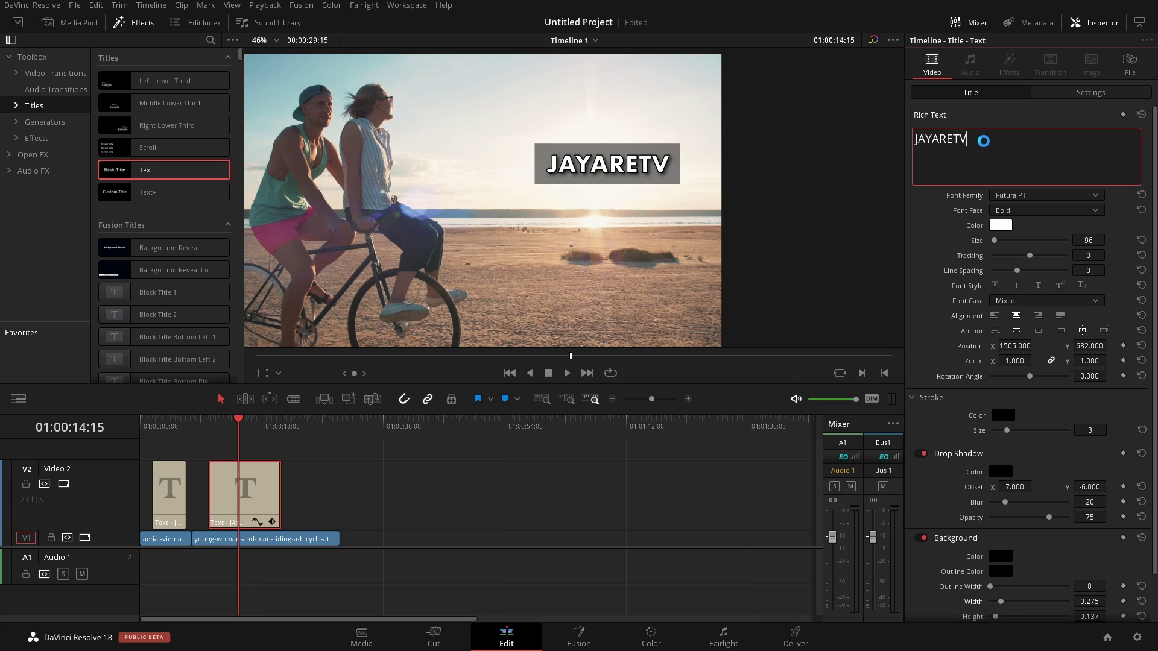
pyautogui.press('Return')
pyautogui.write('JAYA')
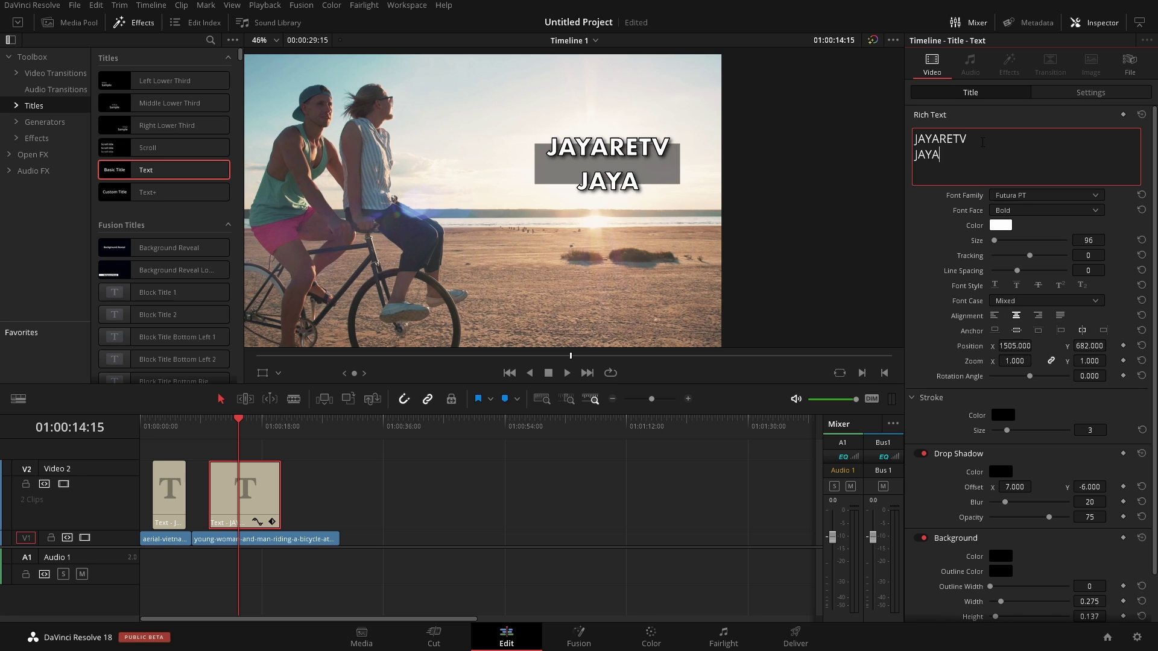
pyautogui.write('RETV>COM')
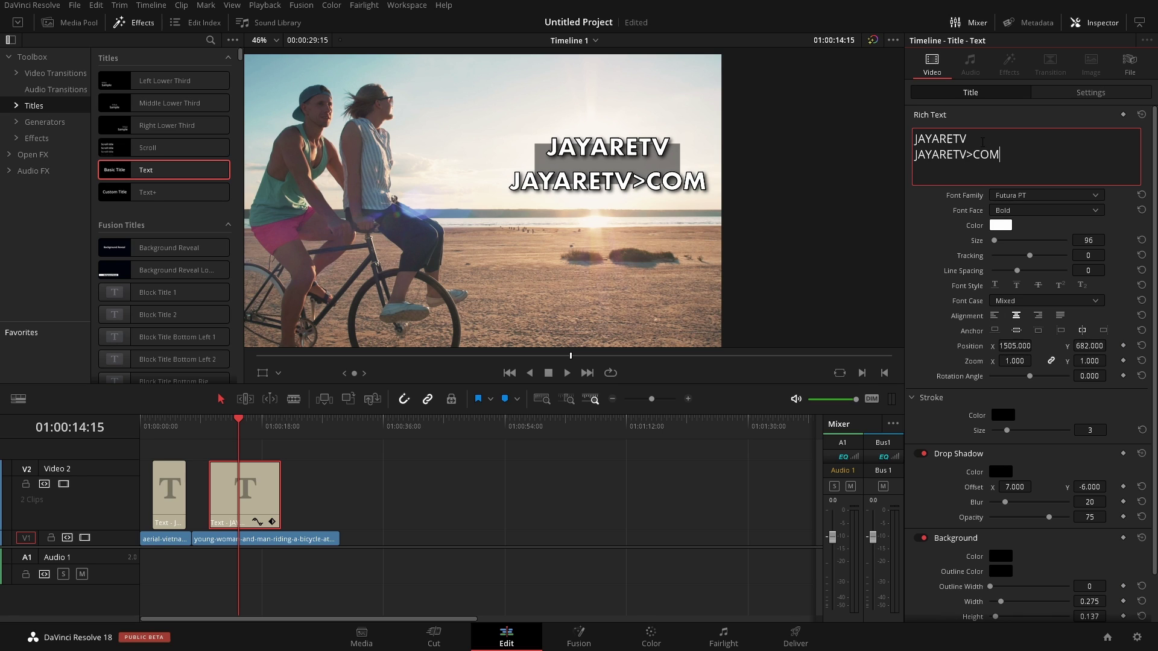
pyautogui.press('BackSpace')
pyautogui.write('.')
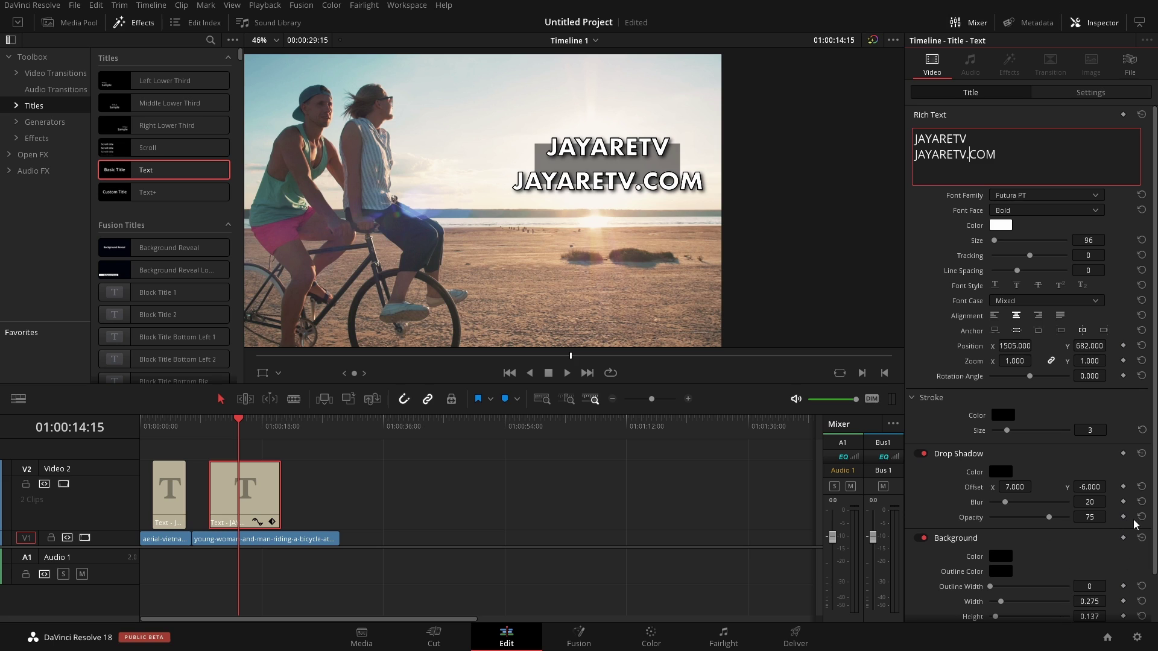
pyautogui.scroll(-2, 977, 615)
pyautogui.moveTo(1001, 552); pyautogui.dragTo(999, 569)
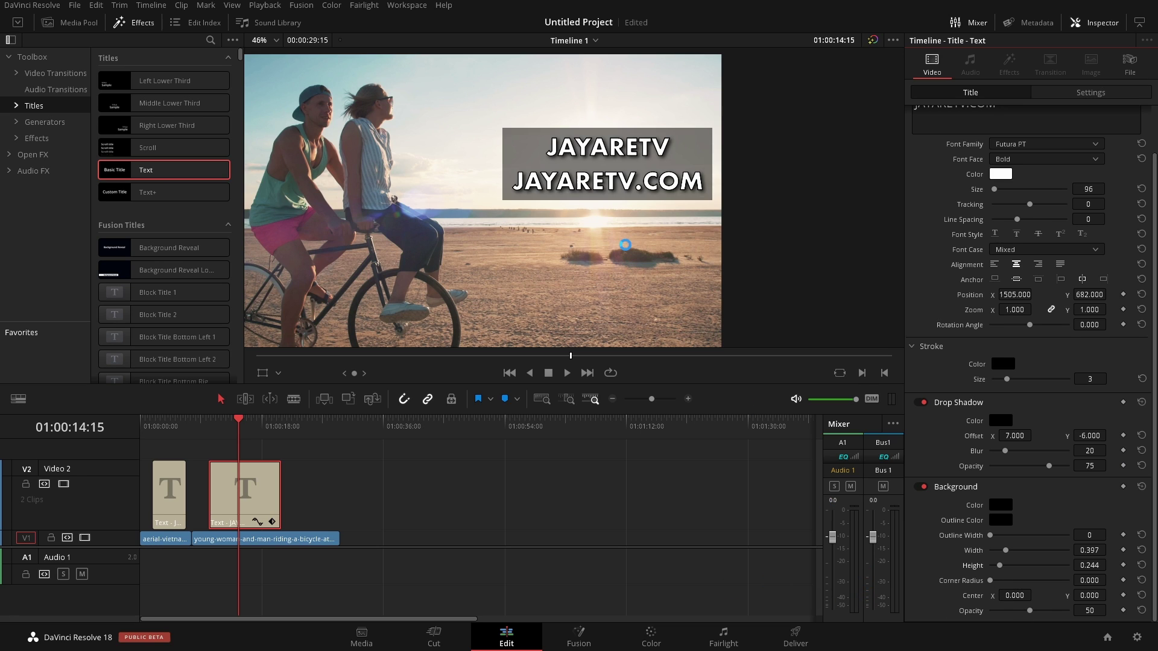
# Step: Delete the JAYARETV.COM line and narrow the Background Width to 0.258
pyautogui.scroll(2, 1014, 143)
pyautogui.click(998, 157)
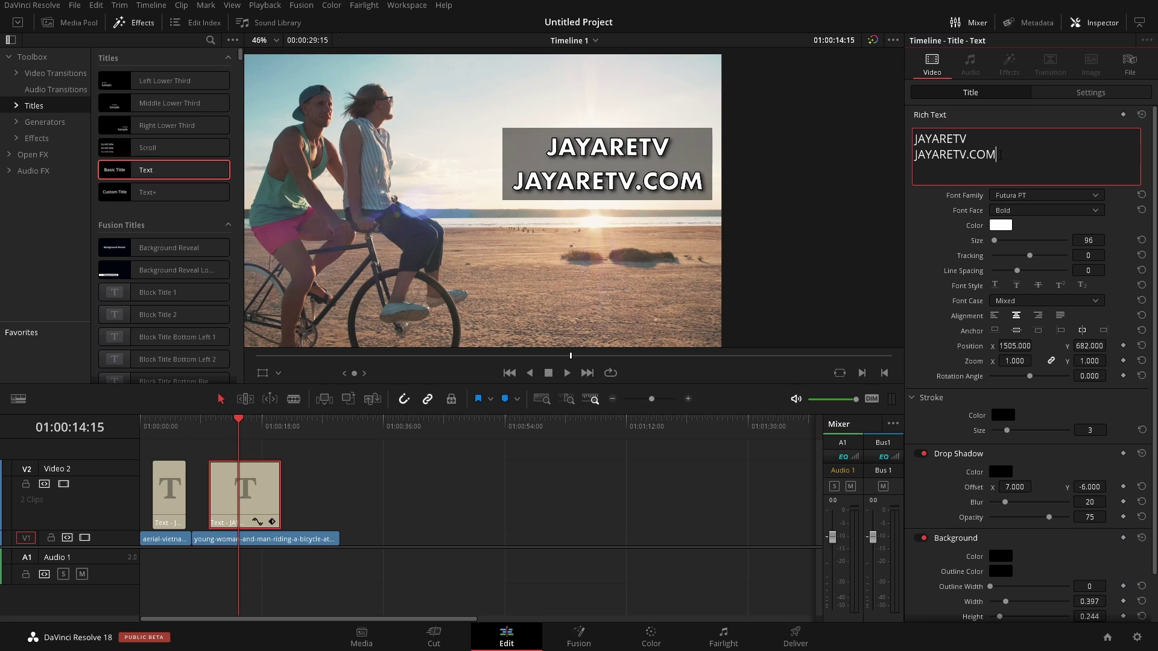
pyautogui.moveTo(998, 156); pyautogui.dragTo(914, 156)
pyautogui.press('BackSpace')
pyautogui.press('BackSpace')
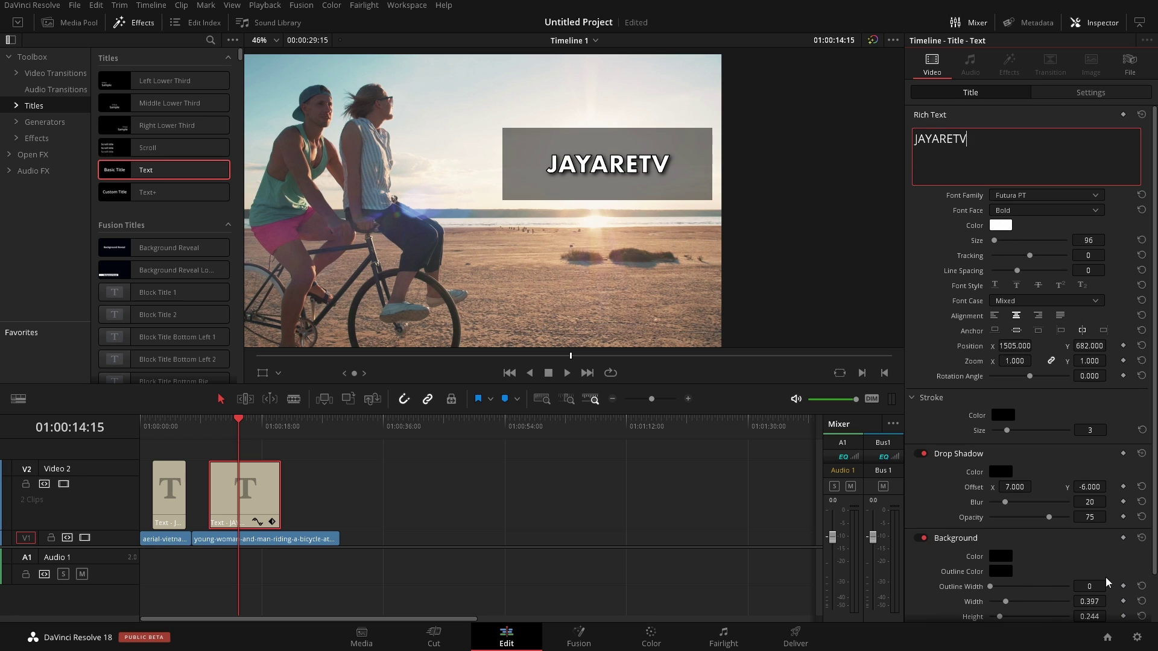
pyautogui.scroll(-2, 1080, 603)
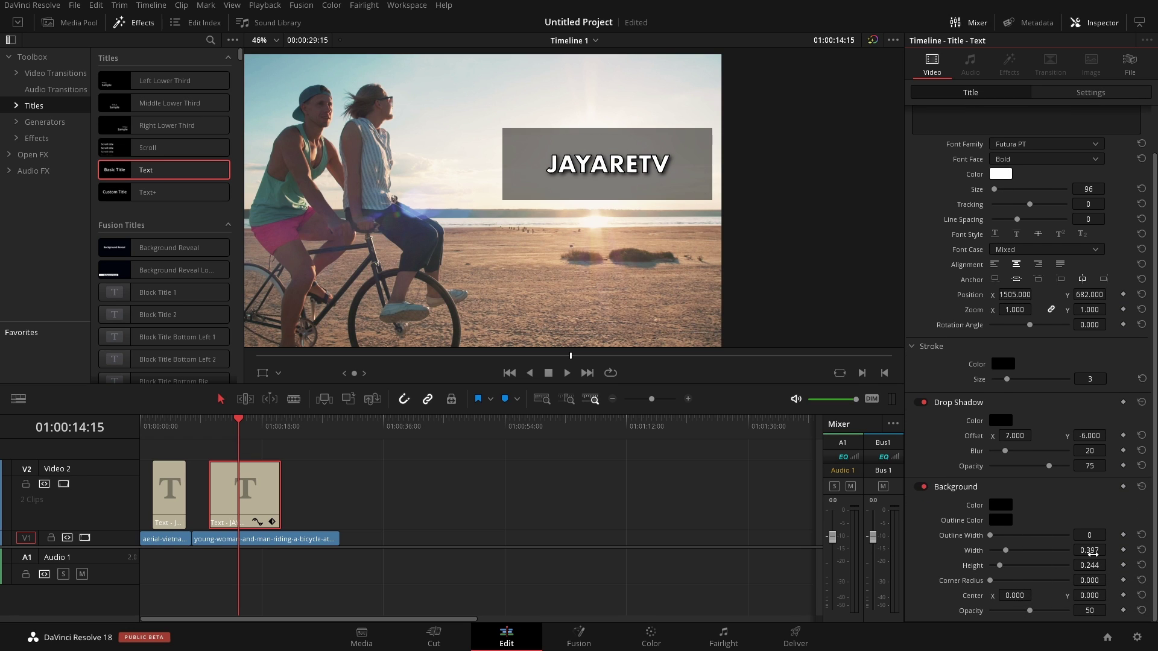
pyautogui.moveTo(1092, 553); pyautogui.dragTo(1070, 574)
# Step: Lower the Background Height to 0.126 and play back to preview the title
pyautogui.scroll(3, 485, 420)
pyautogui.click(486, 420)
pyautogui.press('space')
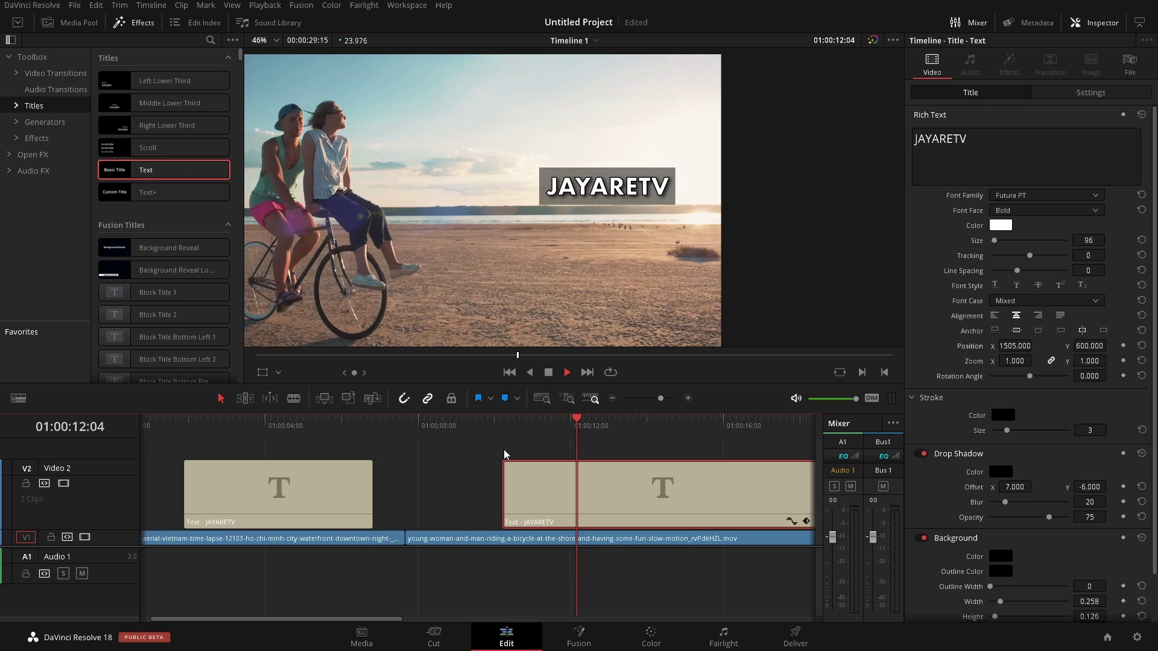
pyautogui.click(458, 420)
# Step: Give the title clip a fade-in at its start and a fade-out at its end, checking playback
pyautogui.moveTo(504, 476); pyautogui.dragTo(522, 463)
pyautogui.press('space')
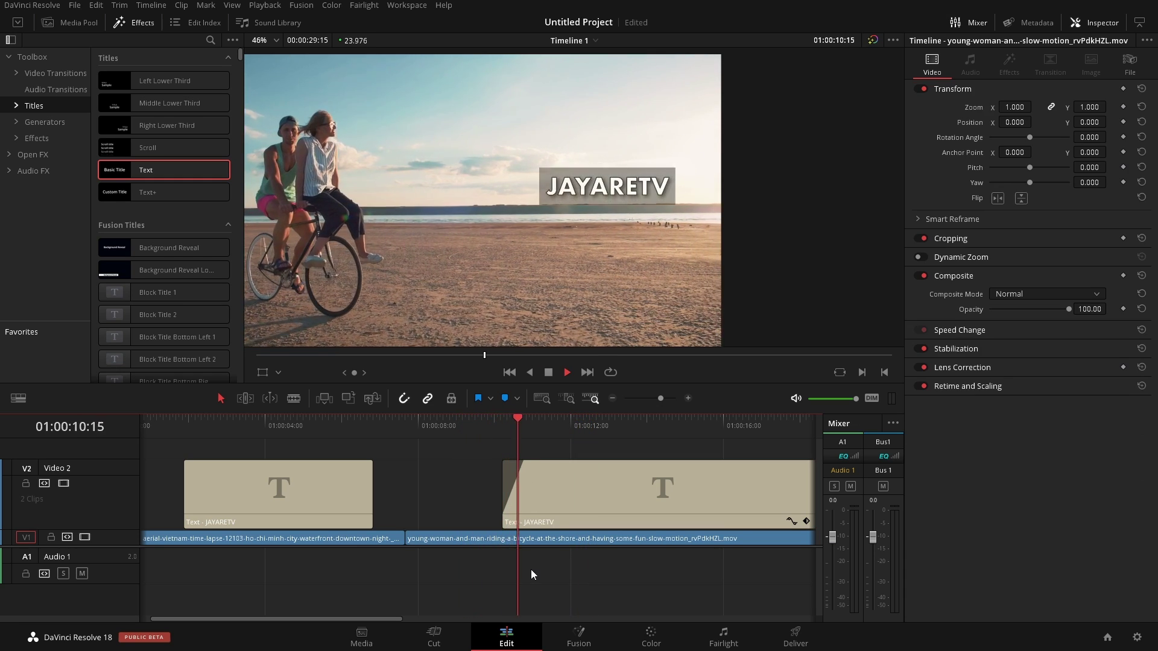
pyautogui.click(611, 398)
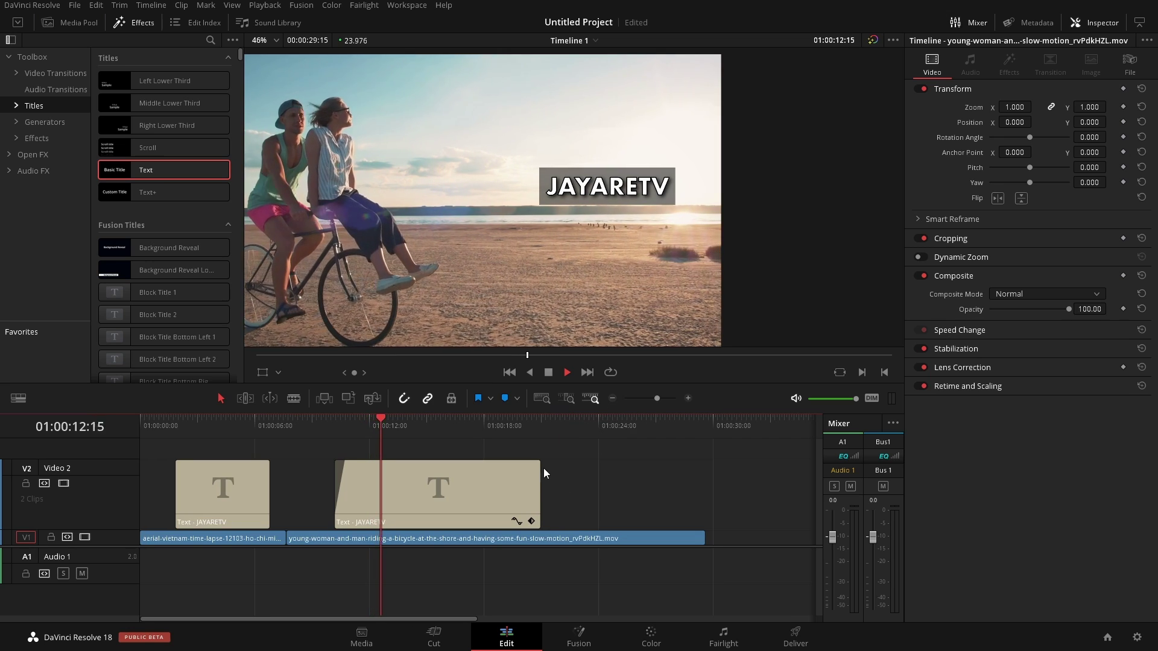
pyautogui.moveTo(539, 463); pyautogui.dragTo(526, 467)
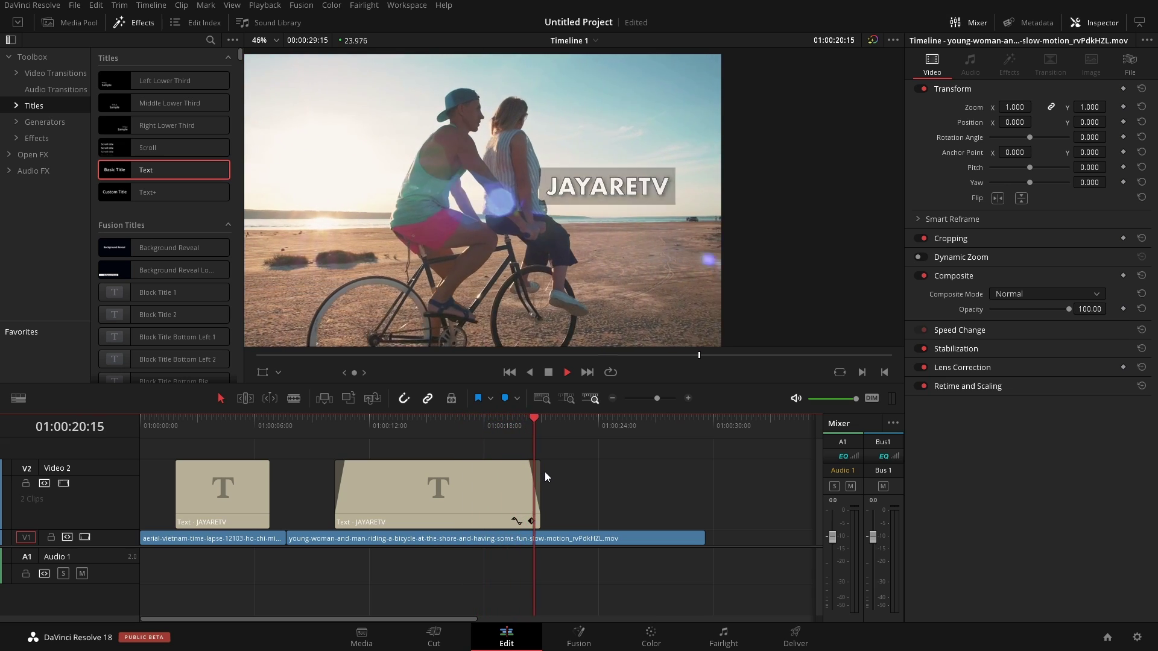
pyautogui.press('space')
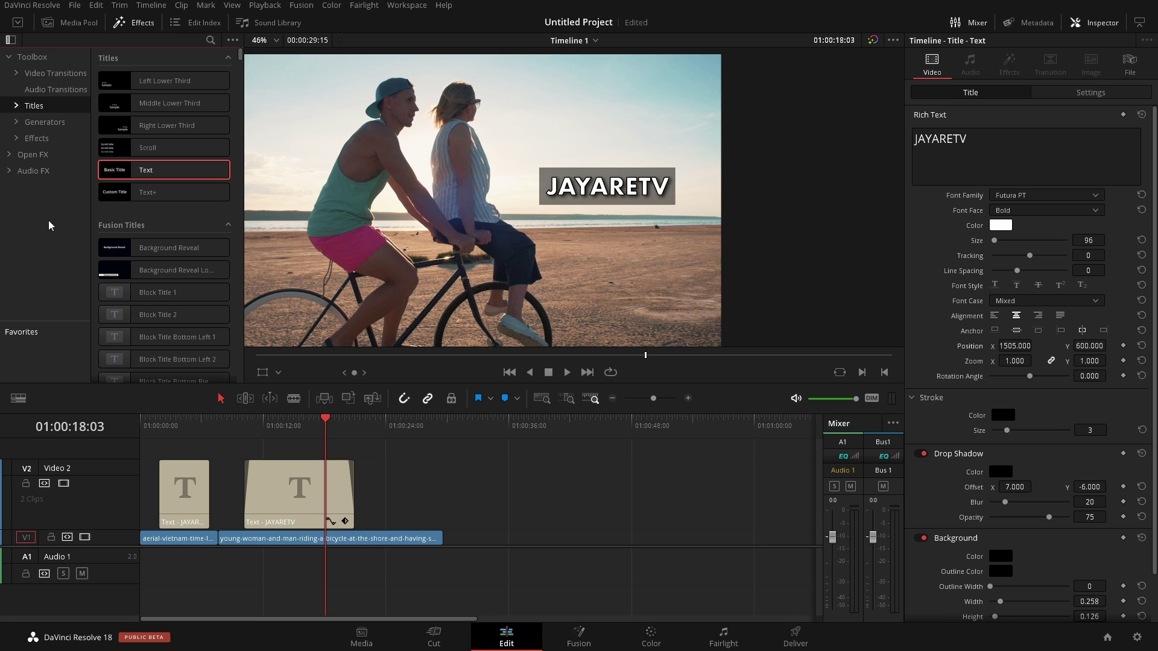
# Step: Add the JRTV Free Templates Diamond Center Title to track V2 and play it back
pyautogui.click(17, 106)
pyautogui.click(48, 155)
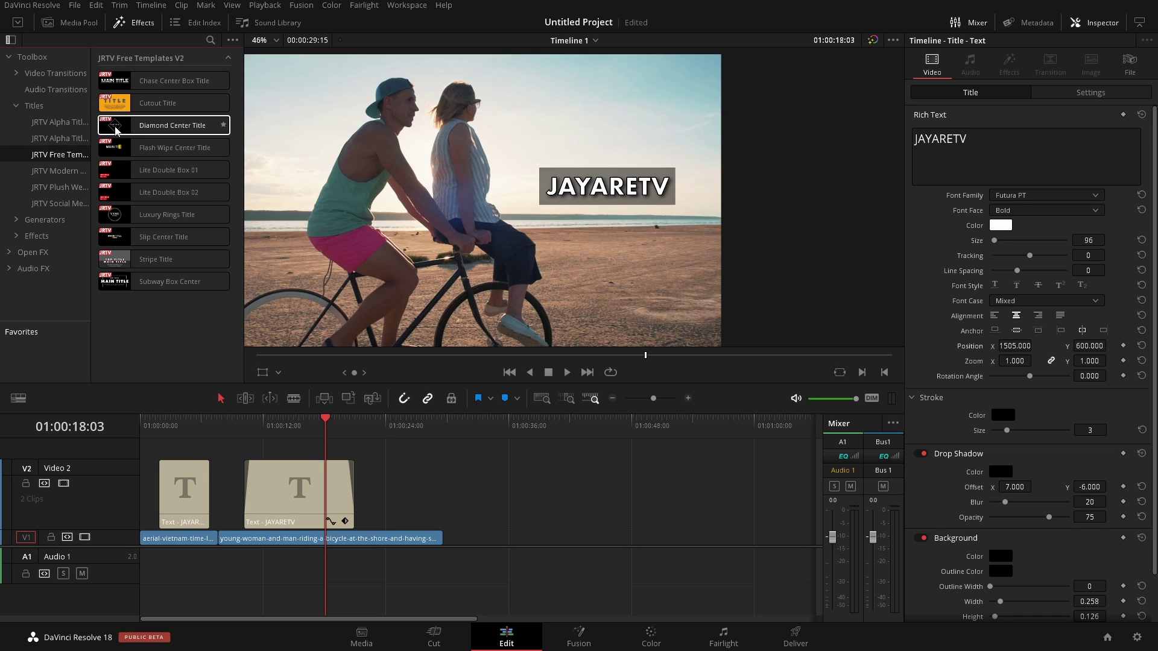
pyautogui.moveTo(117, 130); pyautogui.dragTo(497, 501)
pyautogui.click(493, 427)
pyautogui.press('space')
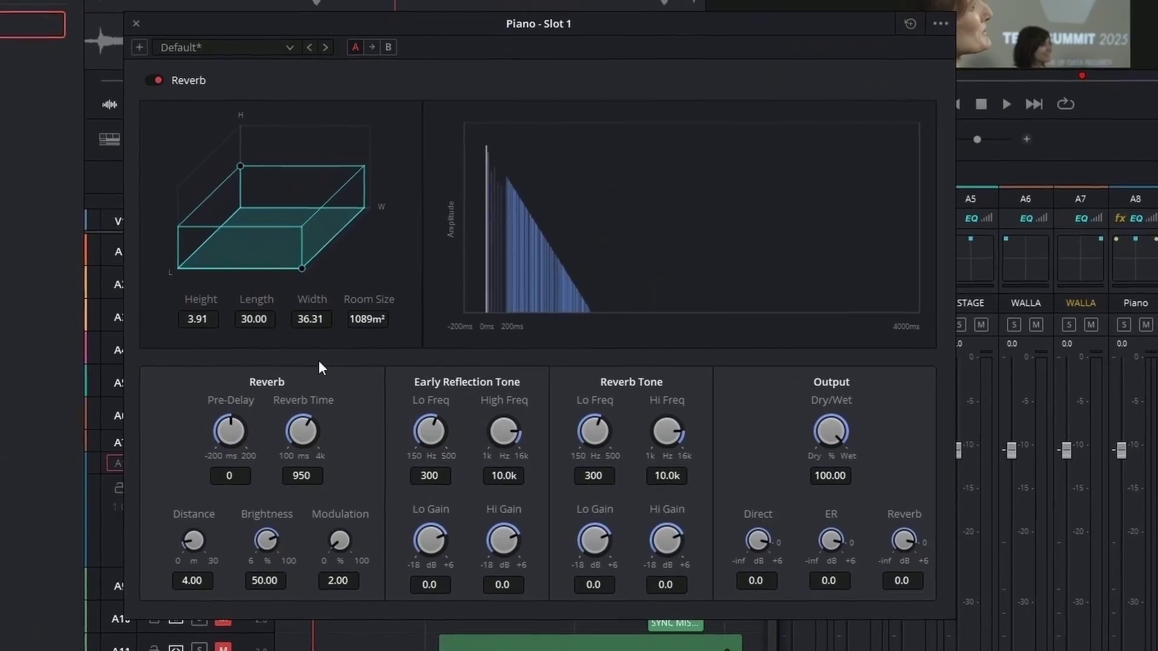
pyautogui.click(186, 49)
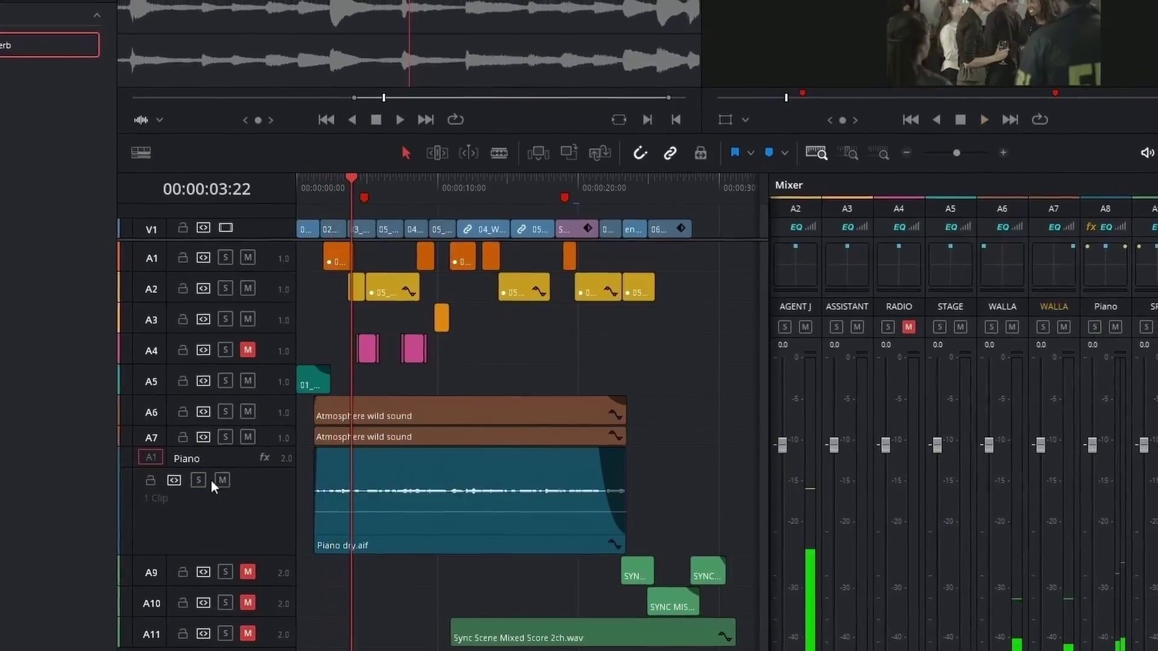